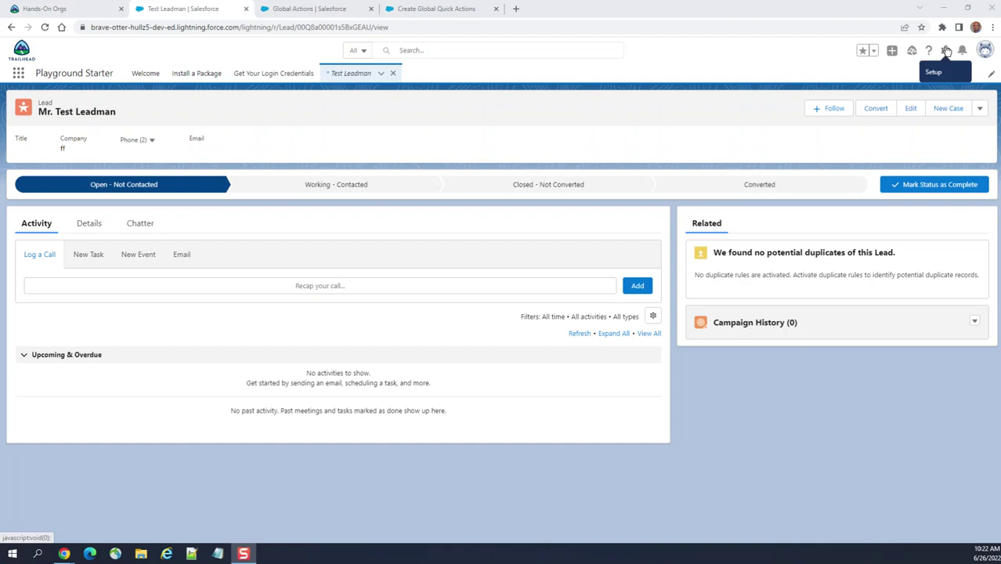
- From the gear menu, go to Setup and search 'Global' to reach the Global Actions page
click(946, 50)
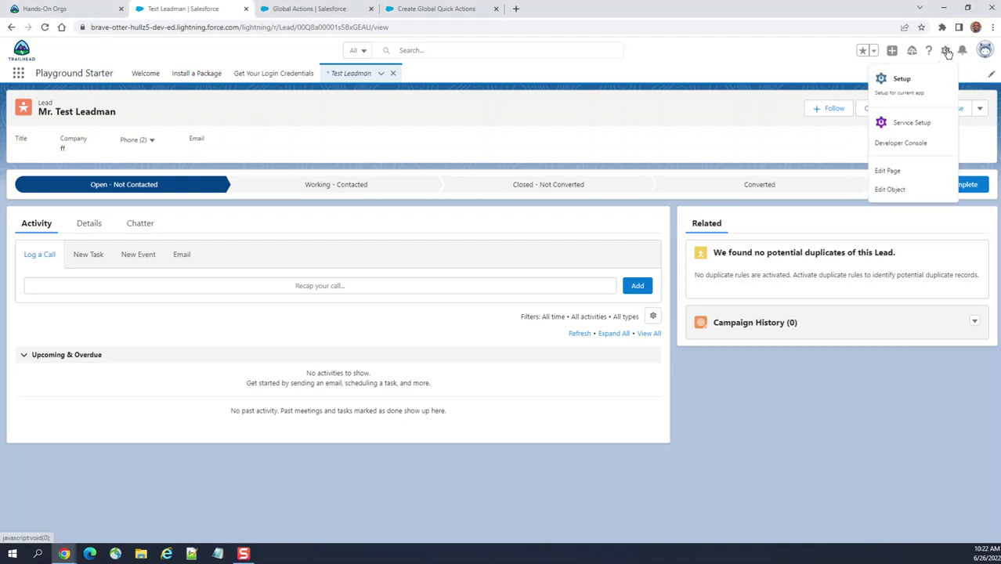
click(907, 79)
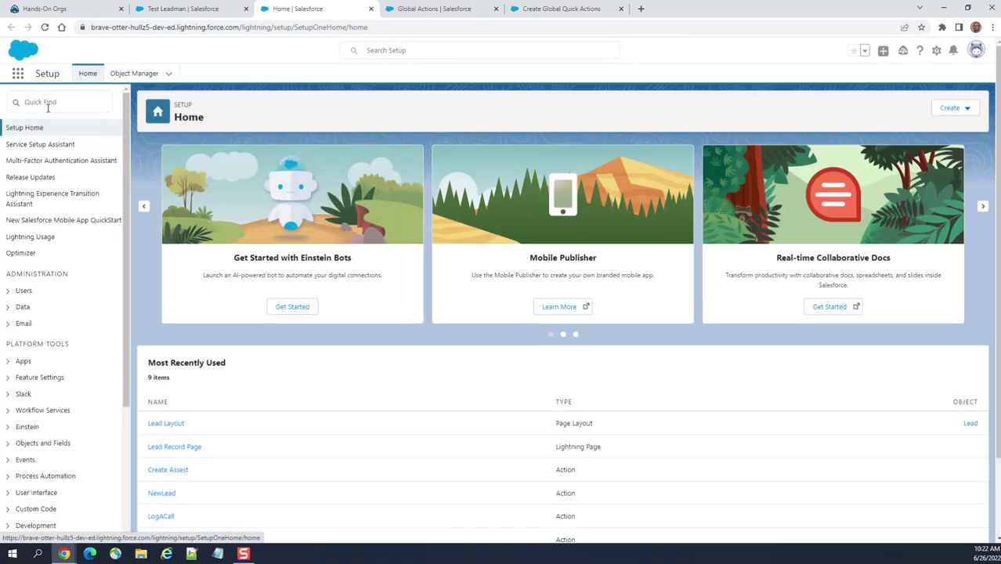
click(59, 102)
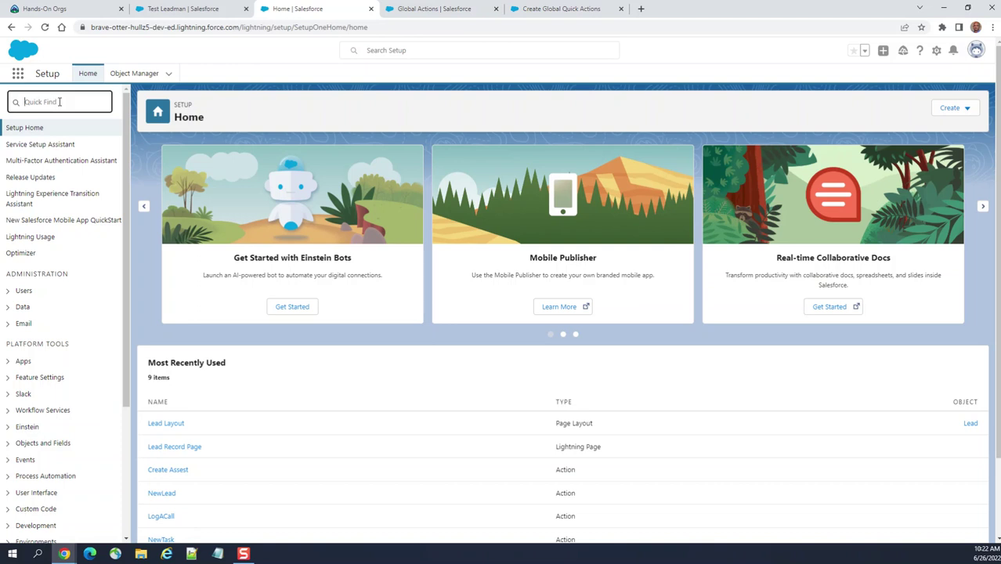
text(Global)
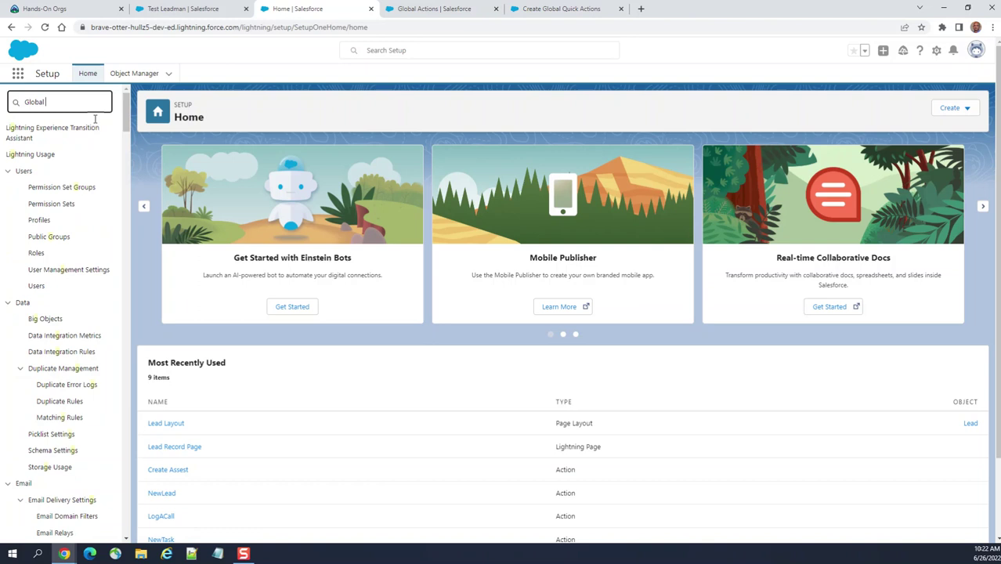
click(72, 161)
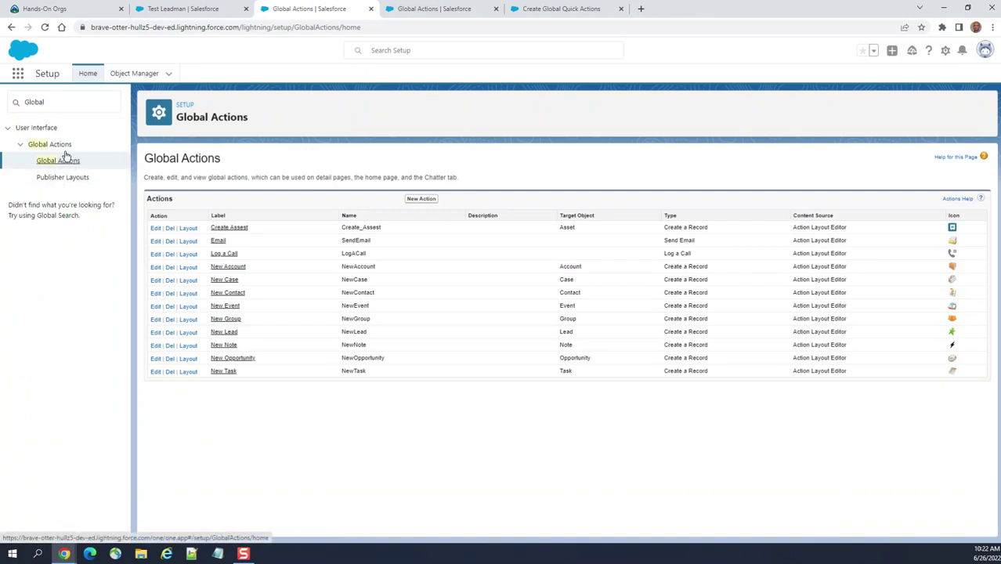
click(71, 179)
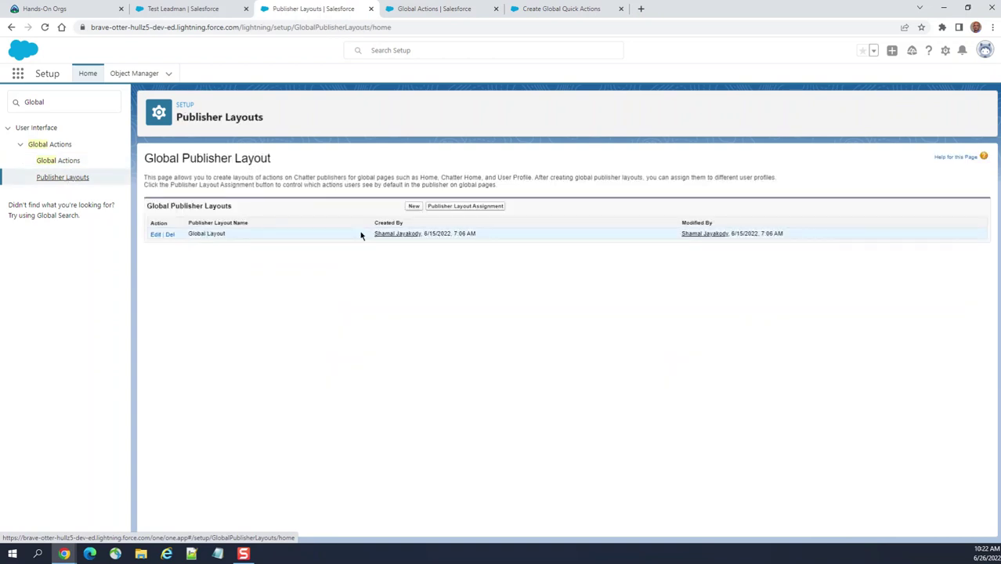
click(65, 161)
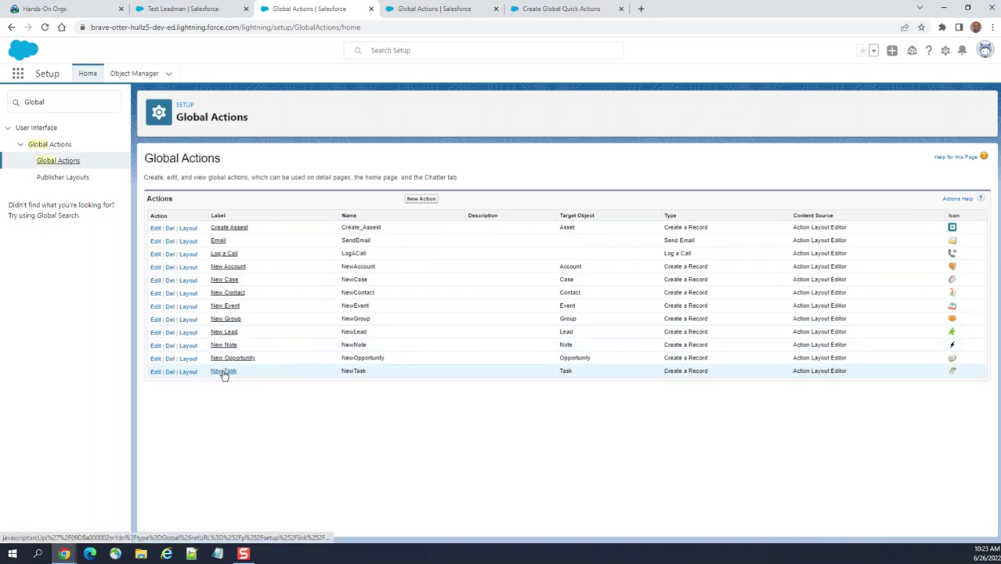
- Put Task Subtype below Due Date in the New Task layout and save, accepting the Priority warning
click(156, 373)
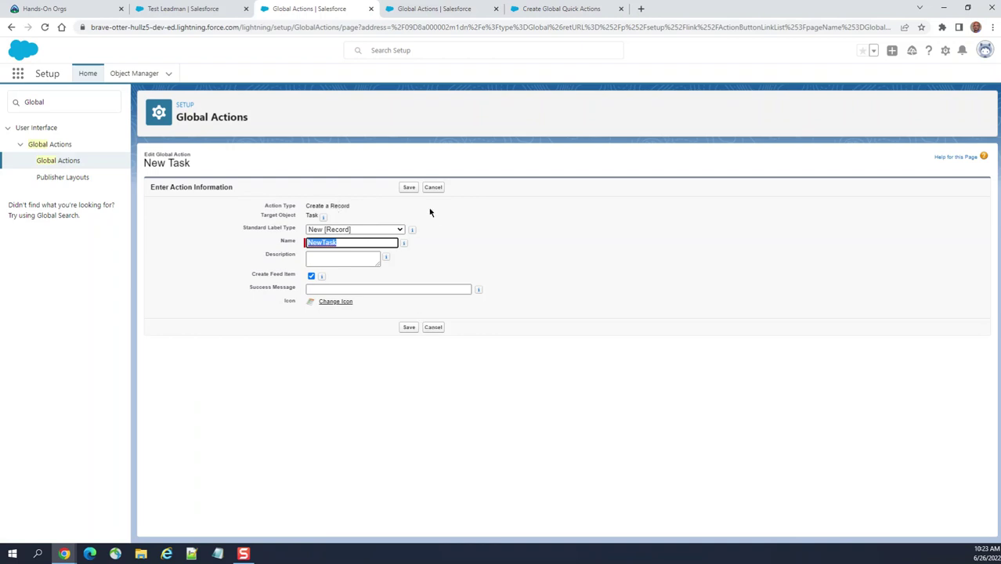
click(434, 188)
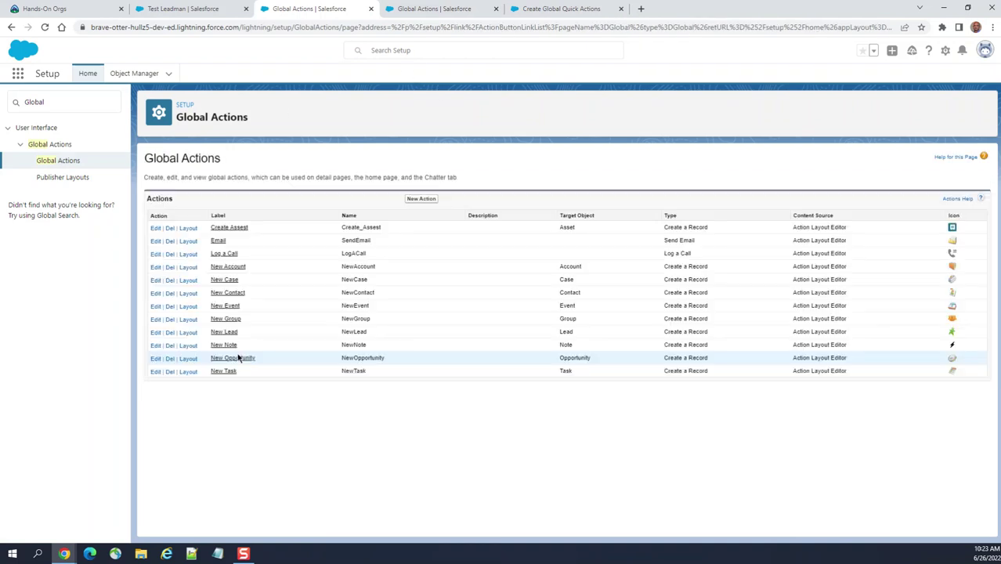
click(188, 373)
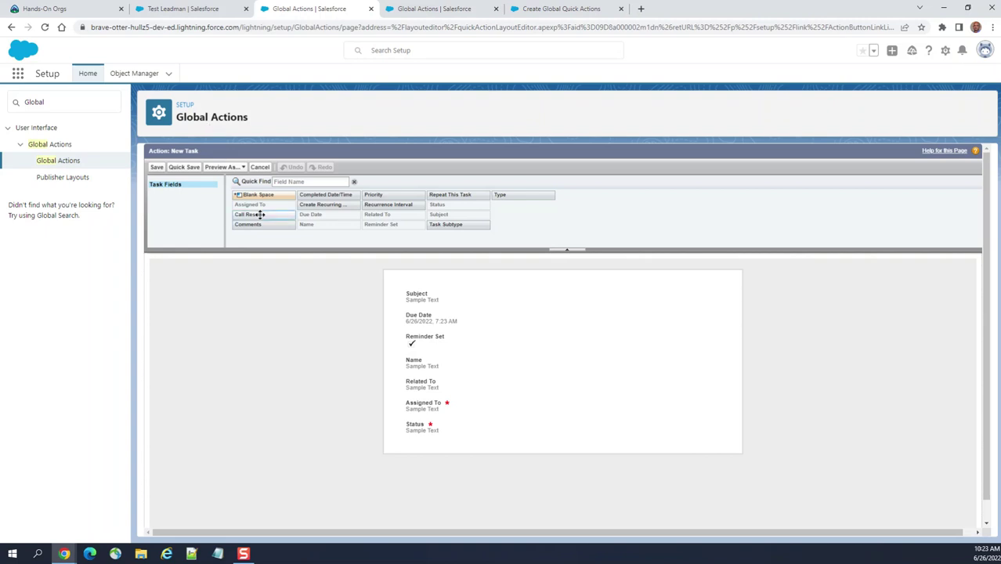
drag(451, 226, 498, 284)
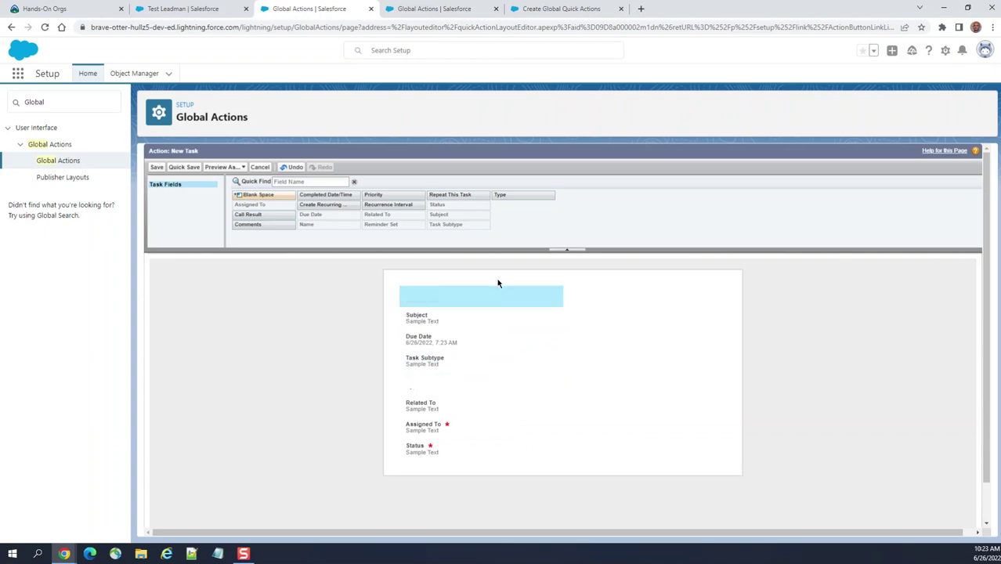
click(156, 171)
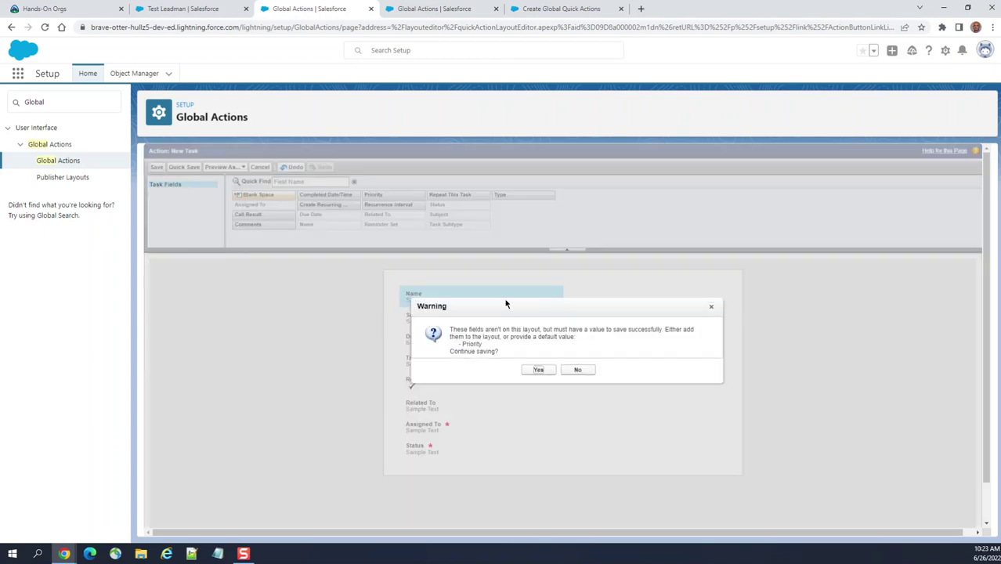
click(539, 369)
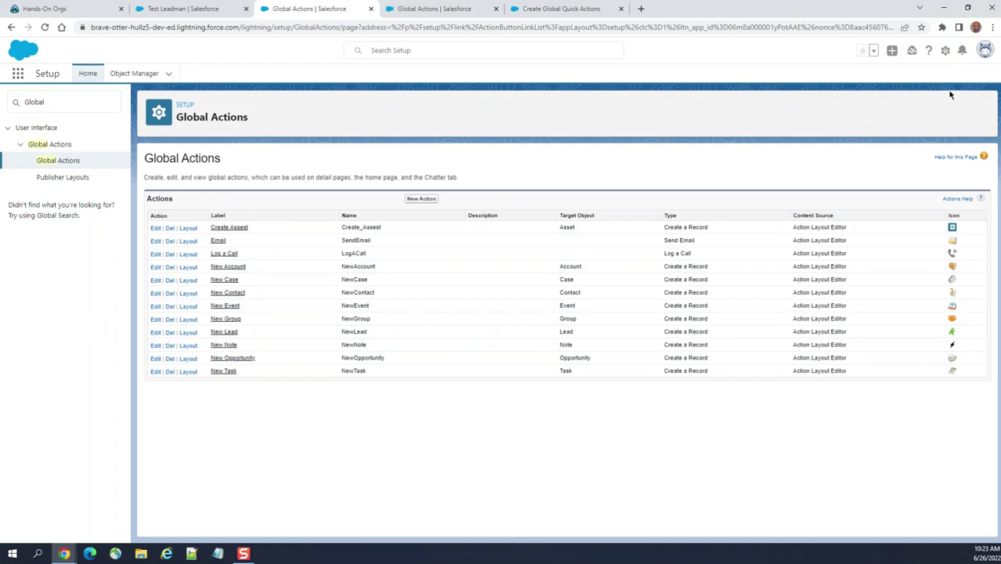
- Filter the Object Manager for 'l' and open the Lead object's details
click(945, 51)
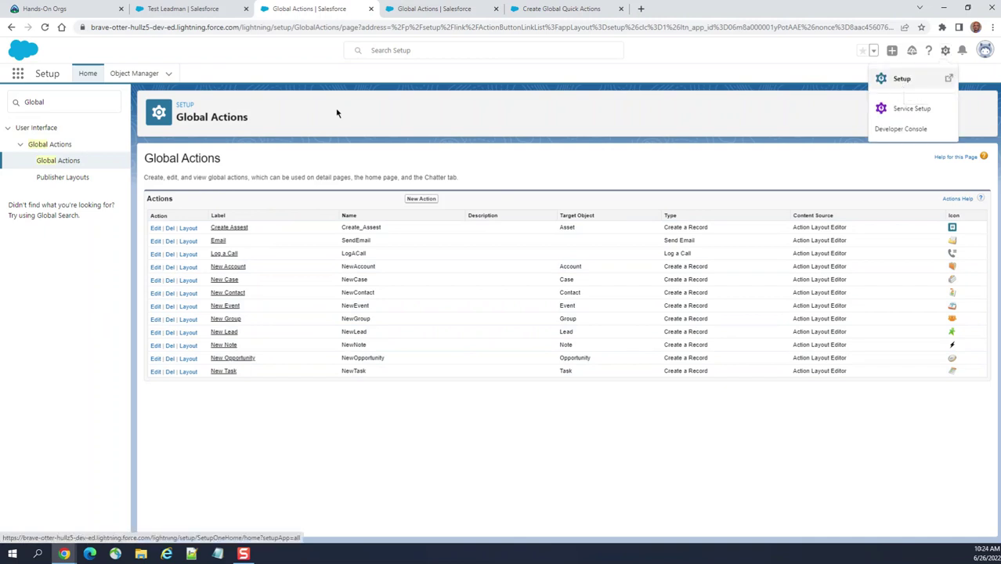
click(127, 74)
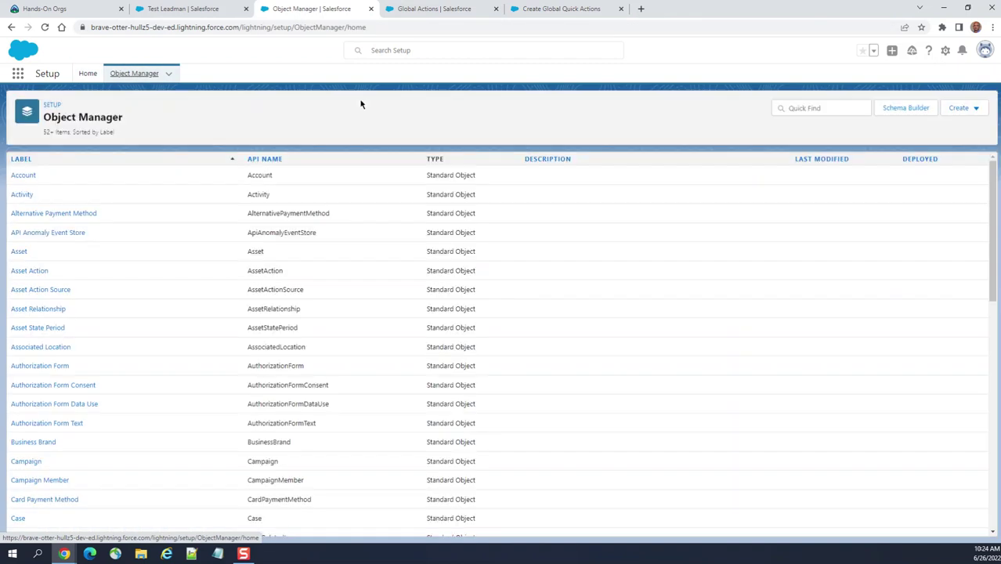
click(828, 109)
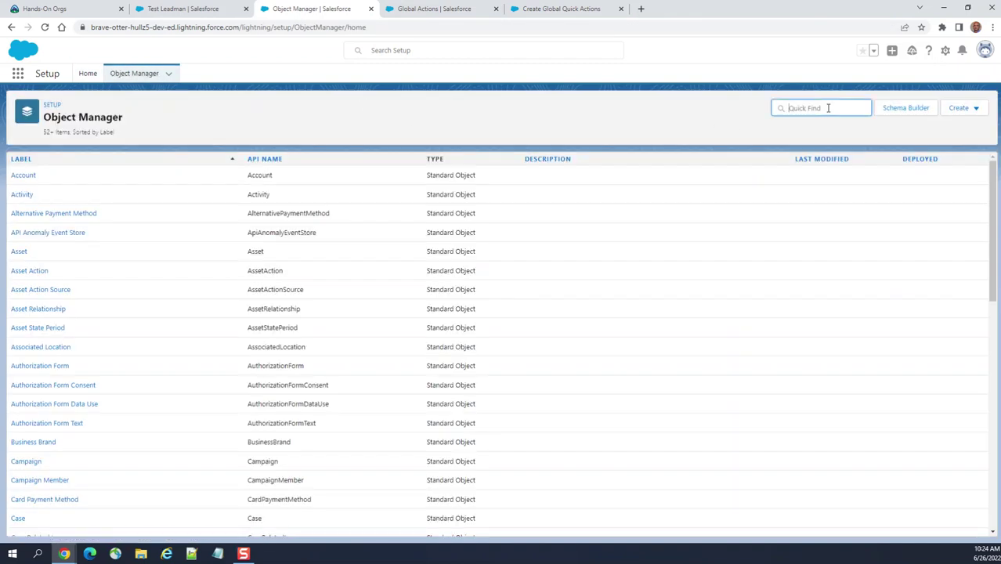
text(lead)
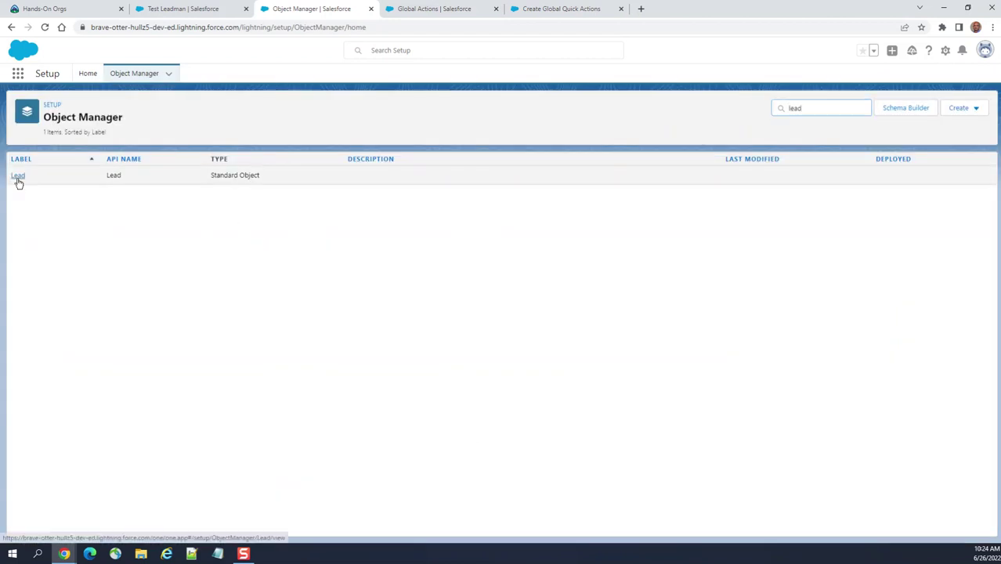
click(18, 176)
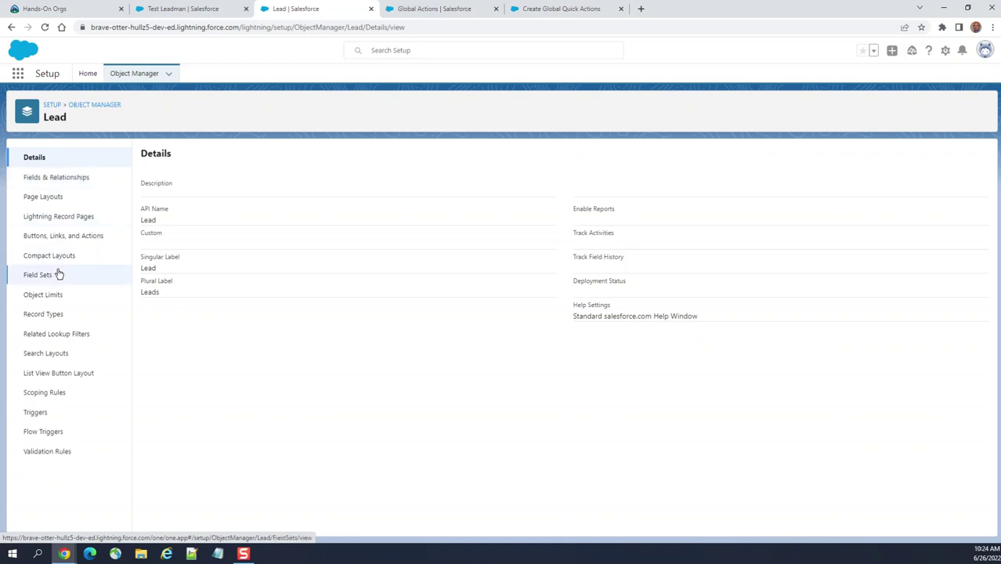
- Open Lead Layout from the Lead page layouts and show the Mobile & Lightning Actions palette
click(43, 201)
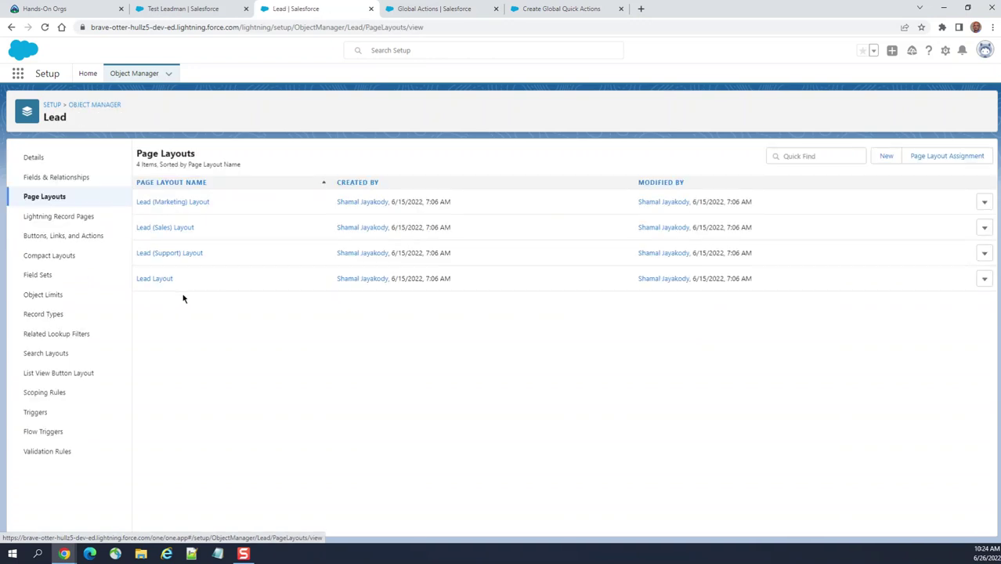
click(157, 280)
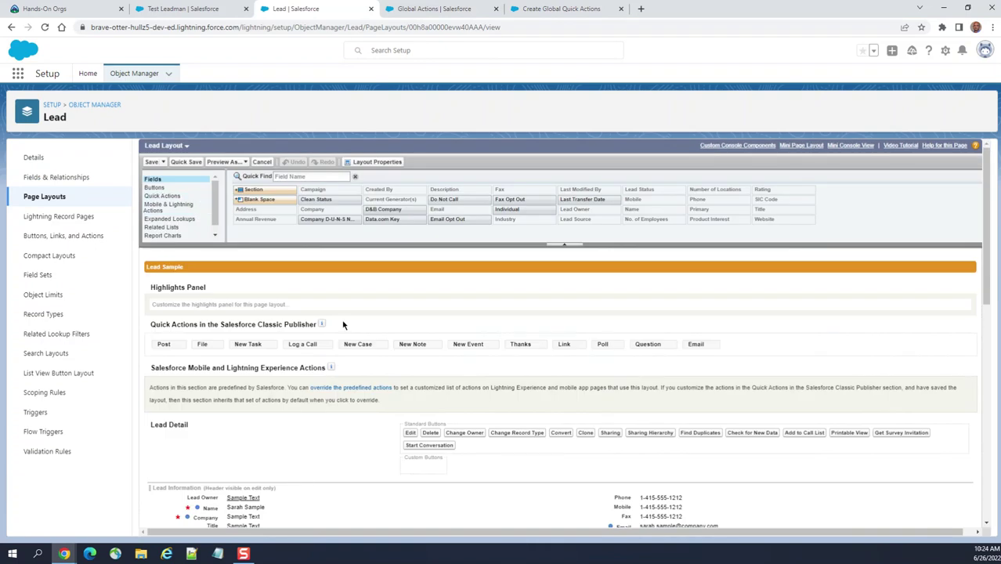
scroll(344, 337, down, 5)
scroll(340, 357, up, 5)
click(179, 212)
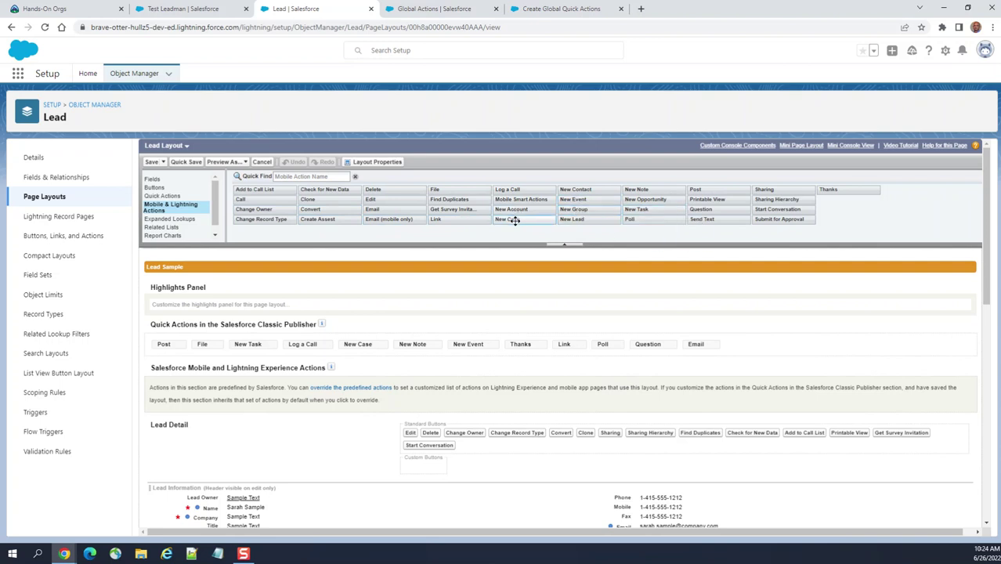
scroll(541, 358, down, 1)
scroll(542, 358, up, 1)
- Override predefined actions, add New Opportunity and Create Assest near the front, and save Lead Layout
click(346, 388)
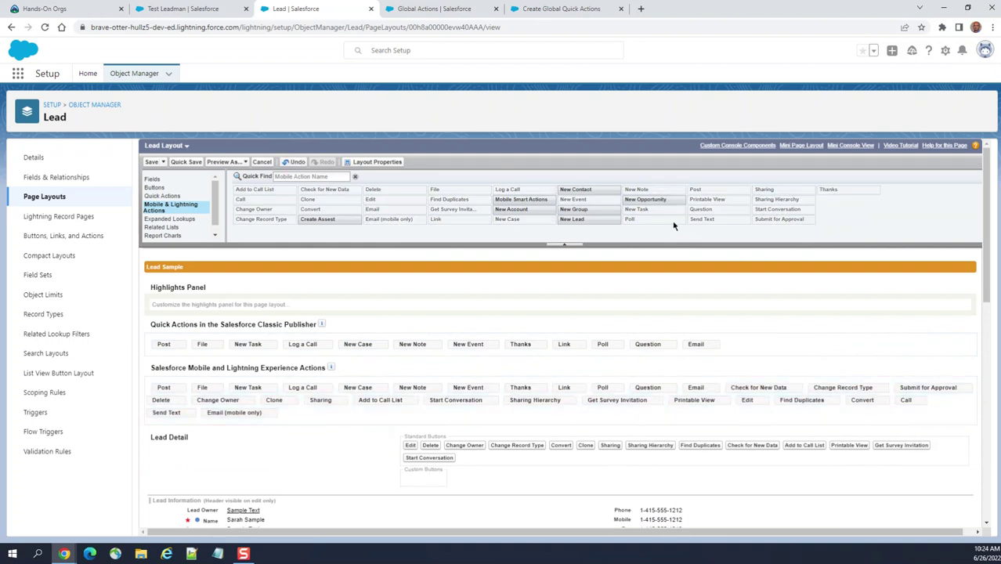
mouse_move(646, 201)
mouse_down()
mouse_move(501, 356)
mouse_move(178, 383)
mouse_up()
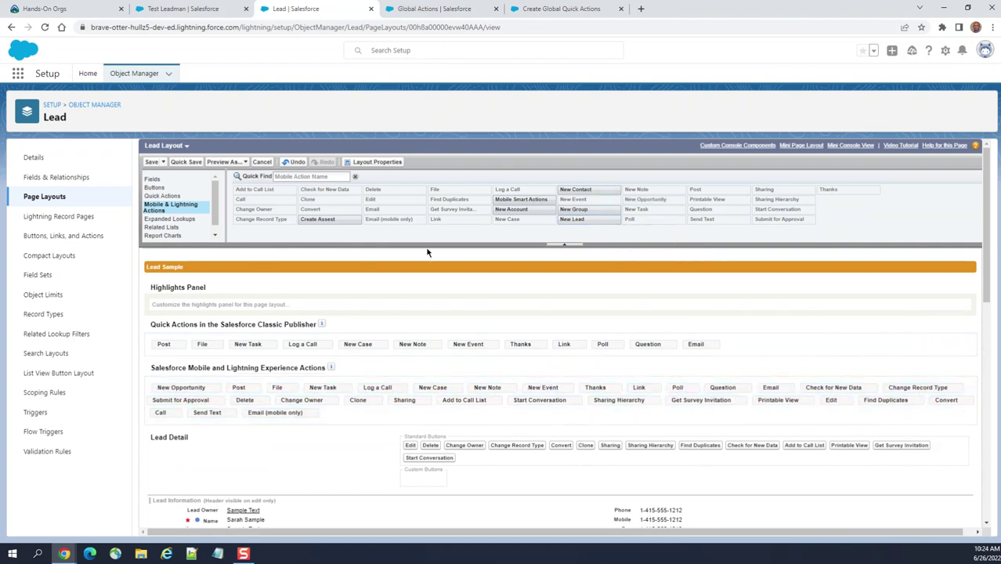
drag(333, 220, 304, 377)
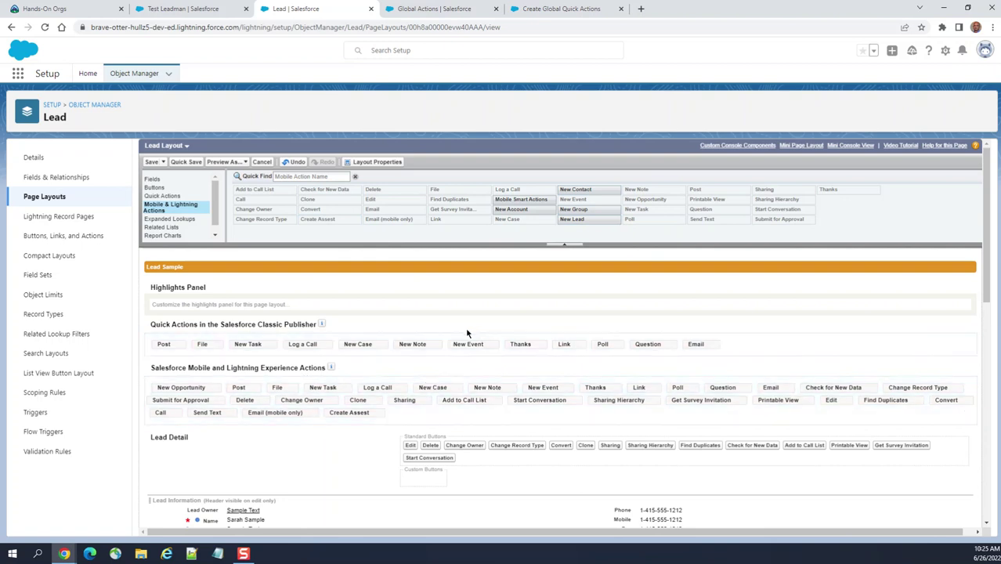
drag(361, 421, 223, 389)
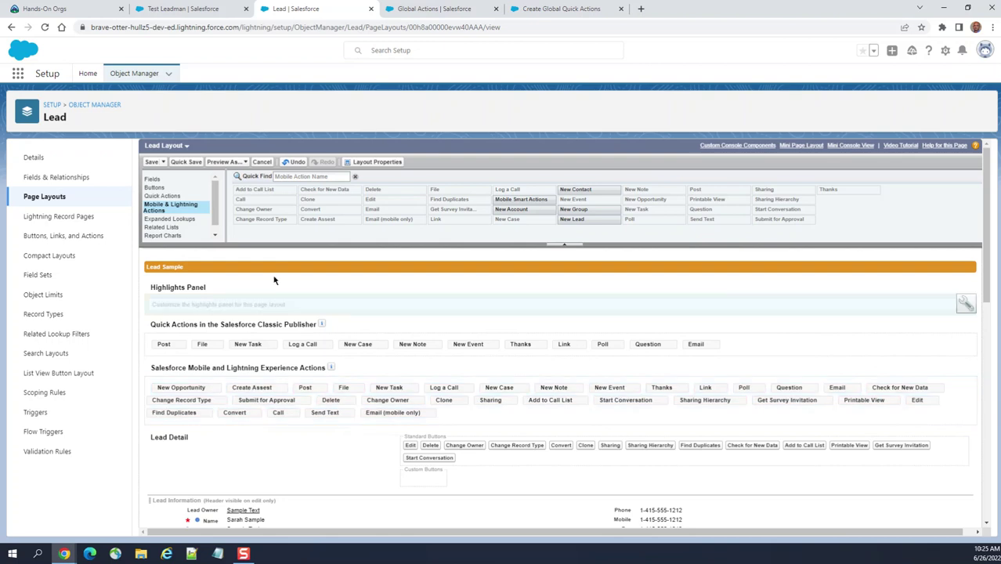
click(148, 162)
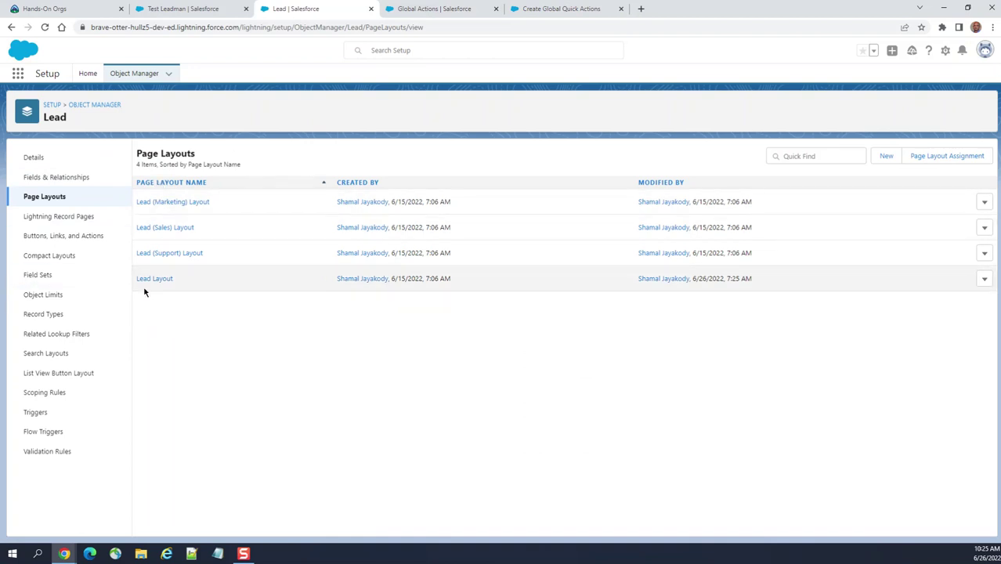
- Find Leads in the App Launcher, open the test lead record, and show its extra actions
click(17, 75)
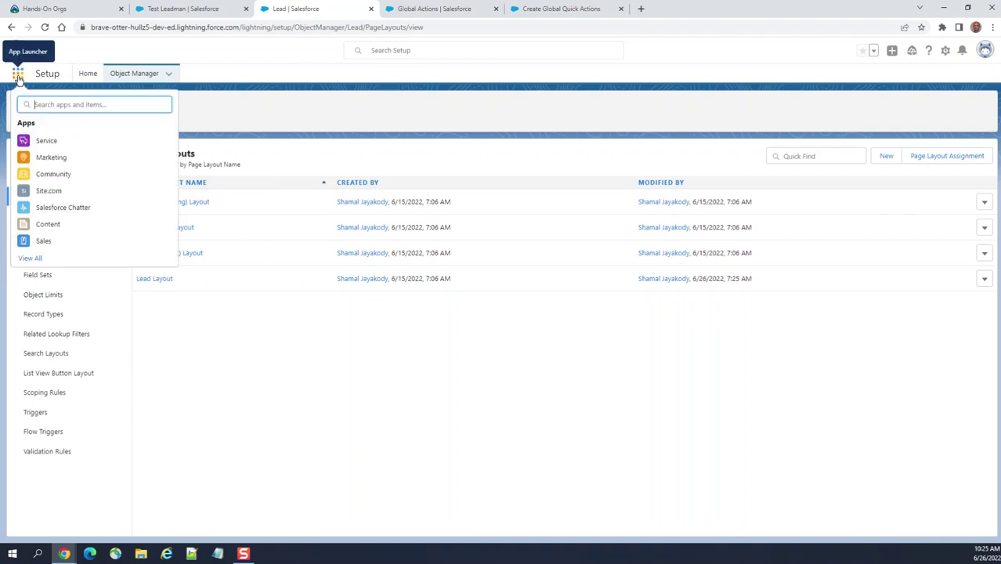
text(lead)
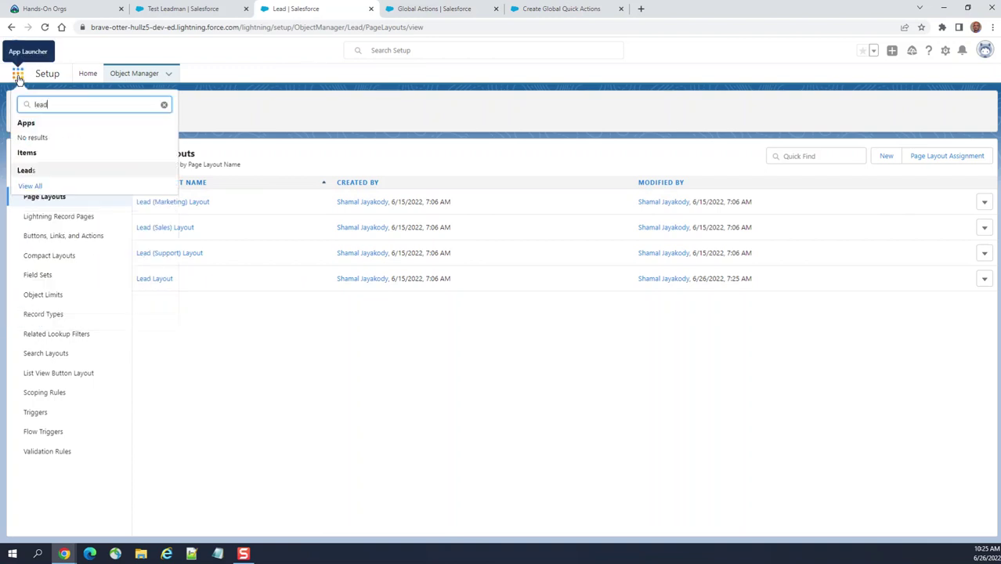
click(29, 170)
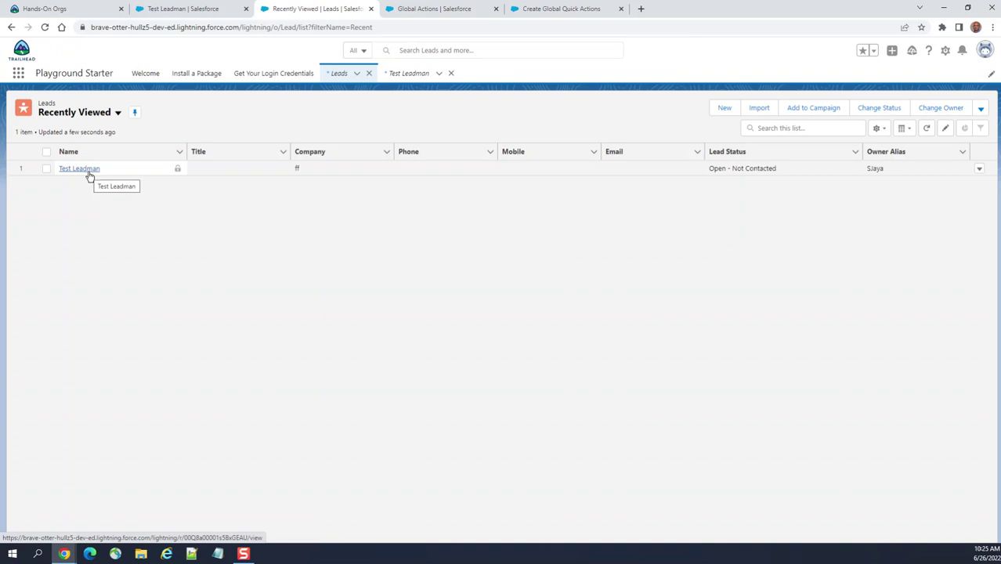
click(87, 169)
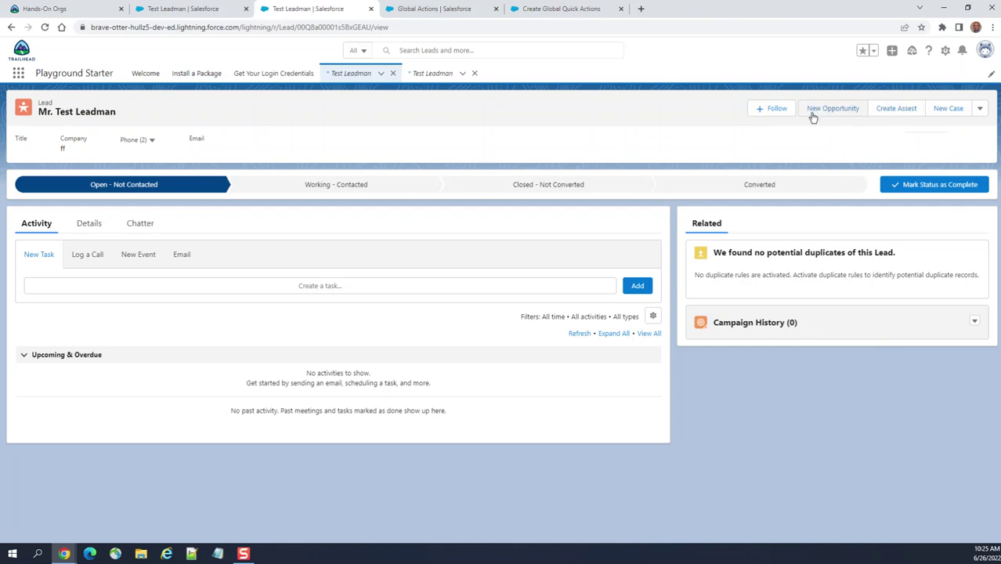
click(979, 109)
- Try saving an asset named 'test' with status Obsolete, then cancel after the account-or-contact error
click(887, 111)
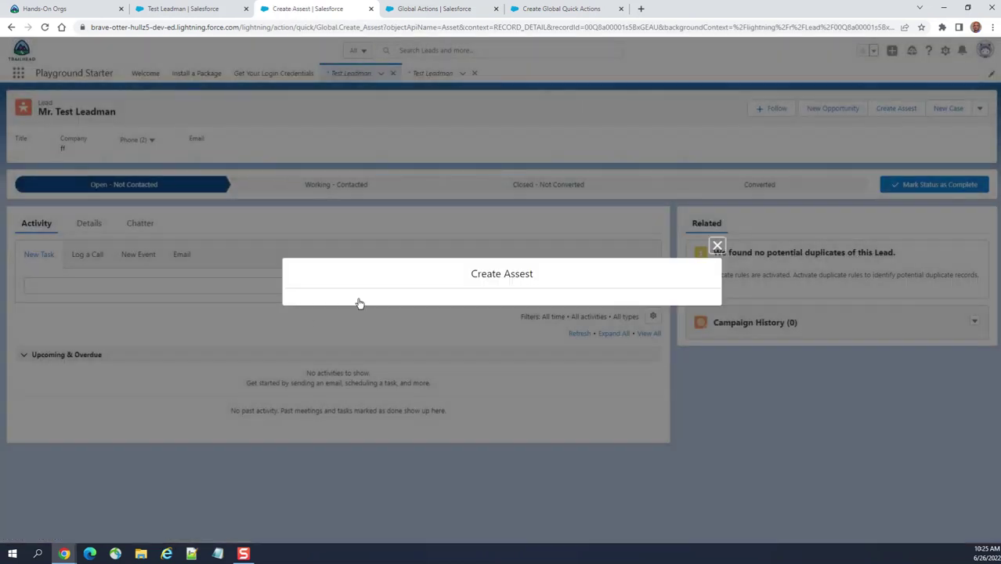
click(342, 270)
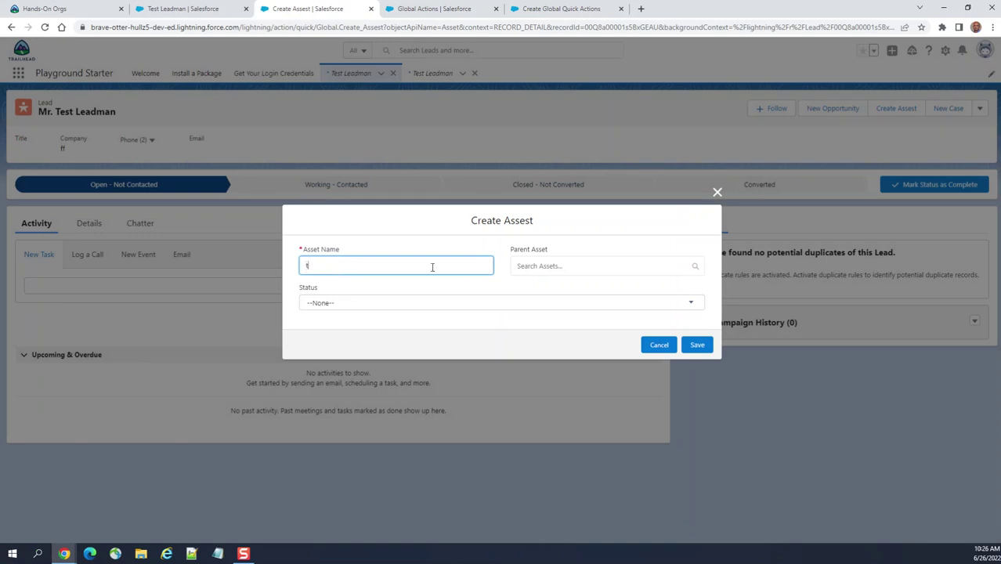
click(530, 267)
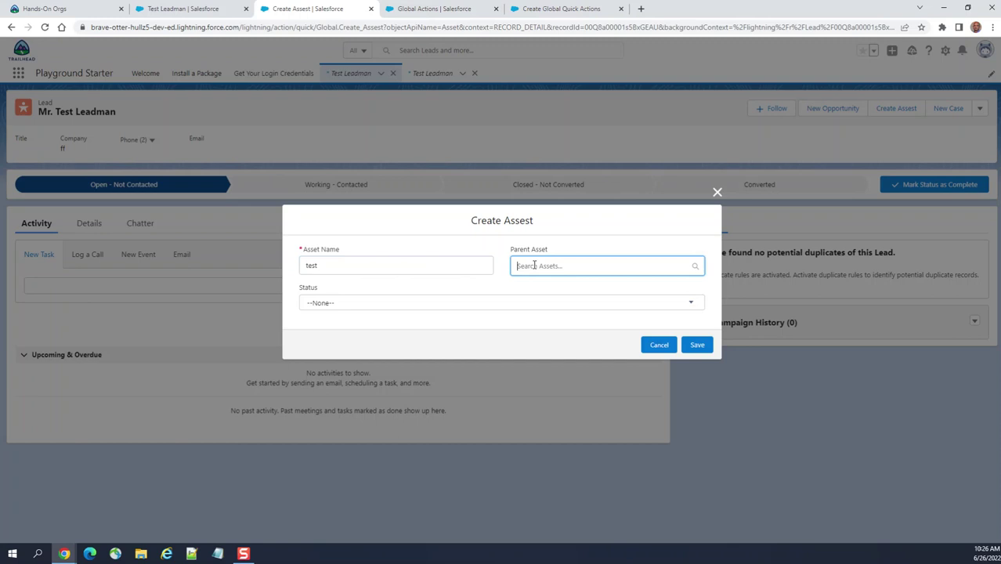
click(403, 302)
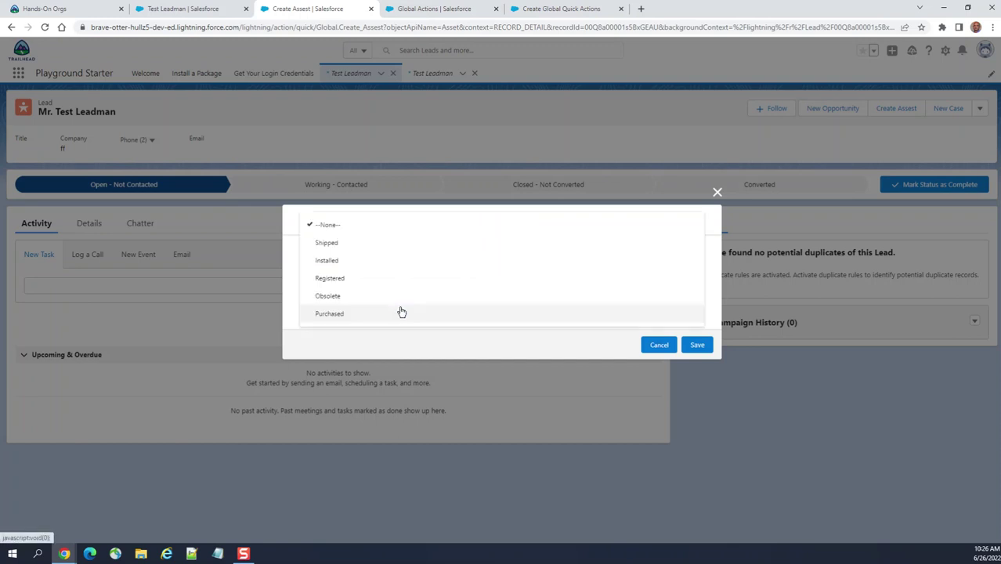
click(348, 296)
click(703, 350)
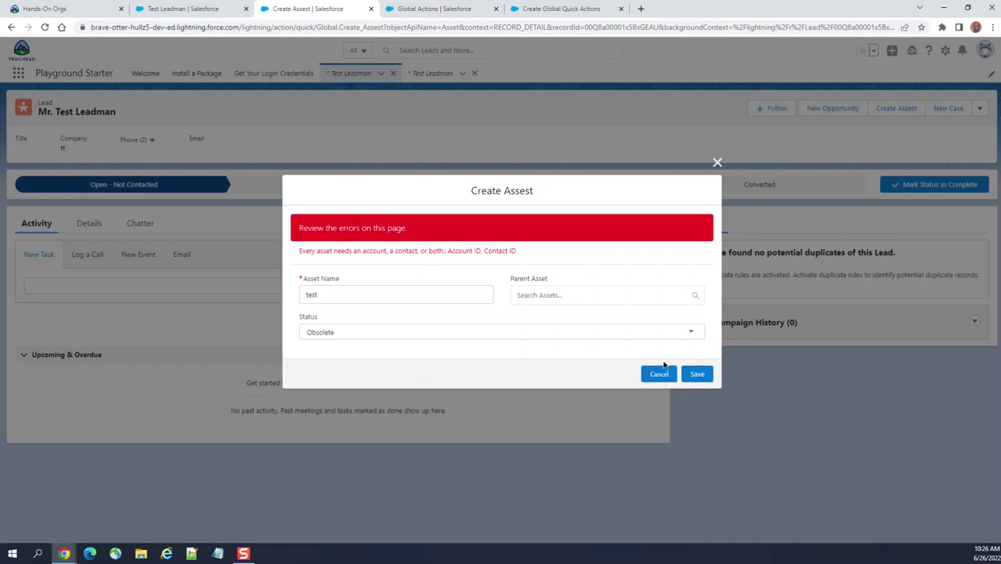
click(664, 376)
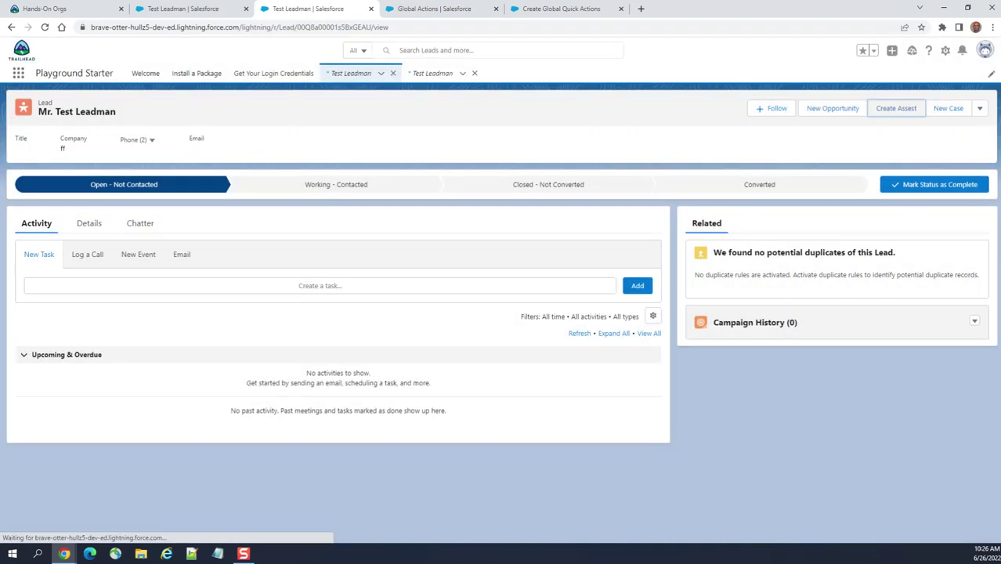
- Return to Setup and use Quick Find to reopen the Global Actions page
click(946, 52)
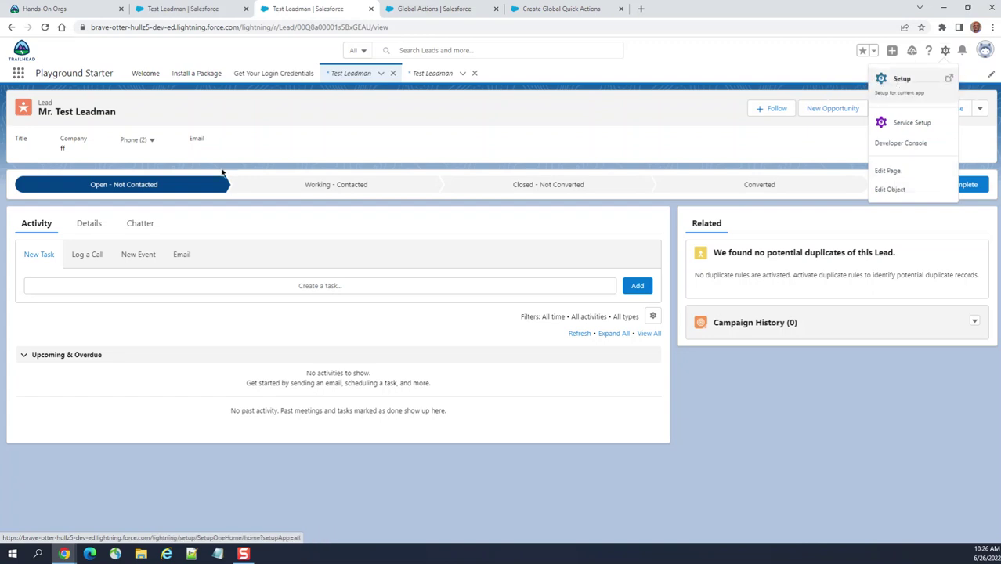
click(895, 82)
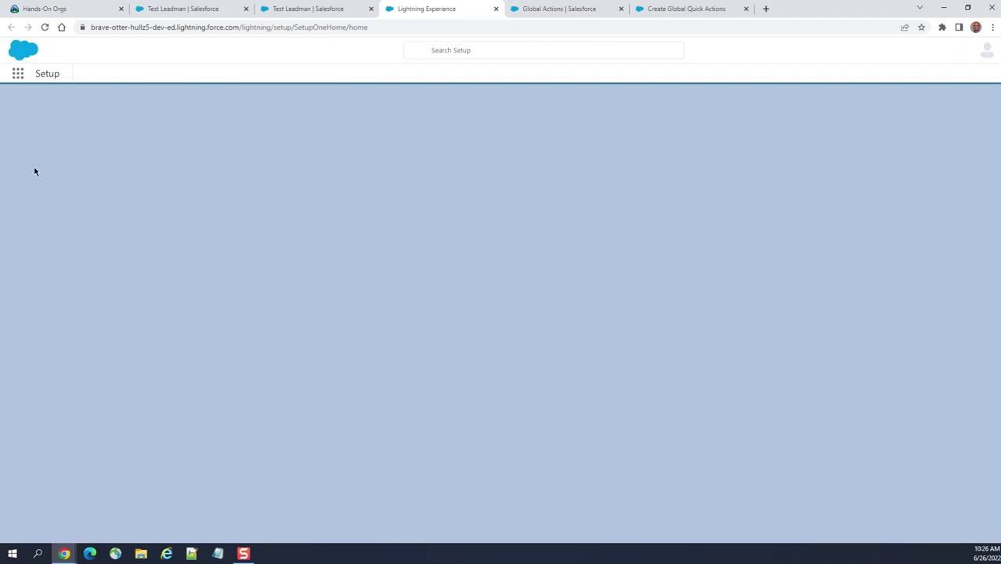
click(55, 102)
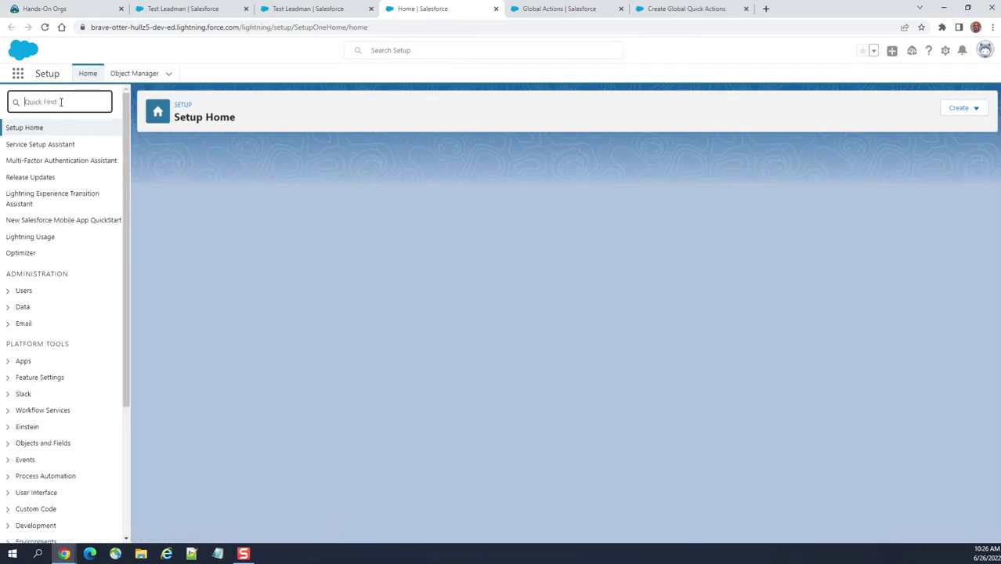
text(s)
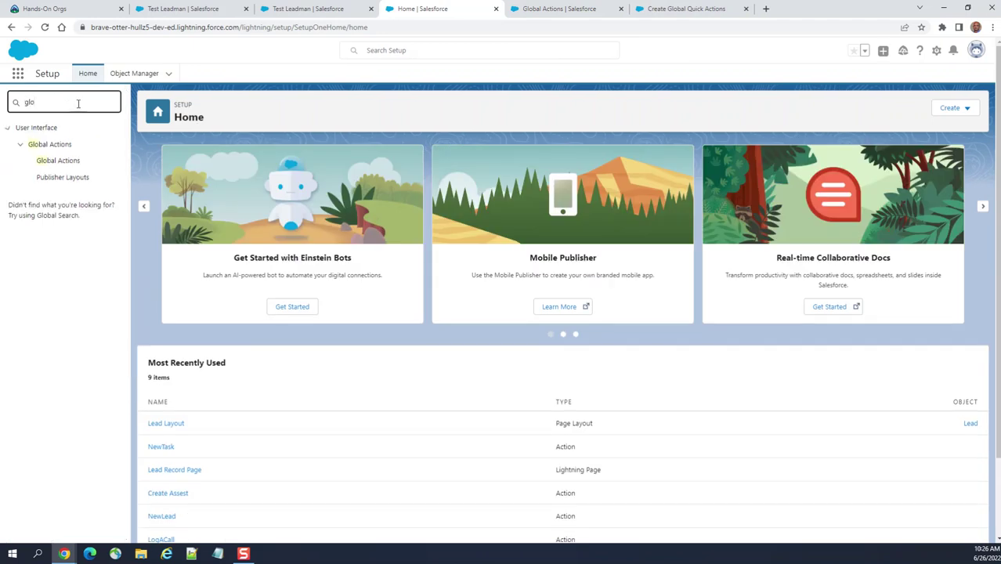
click(78, 165)
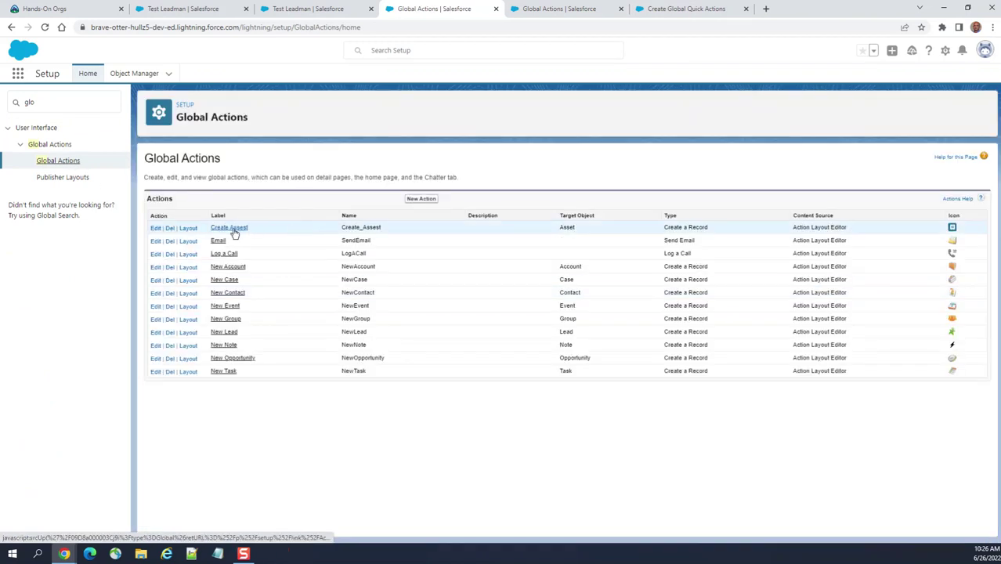
- In the Create Assest layout, place Account, then Contact below it (searched as 'contac'), and save
click(192, 229)
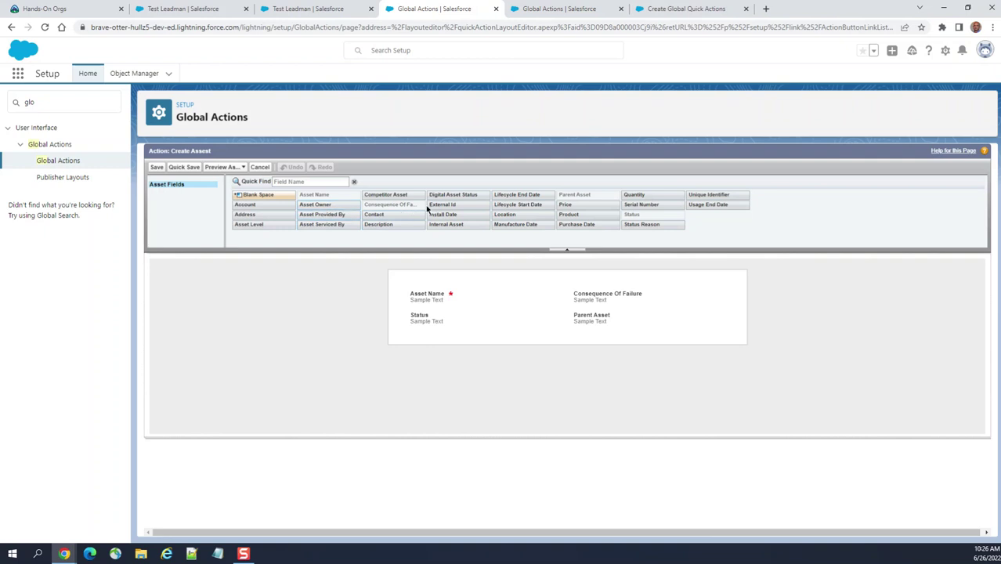
drag(254, 206, 584, 290)
click(312, 181)
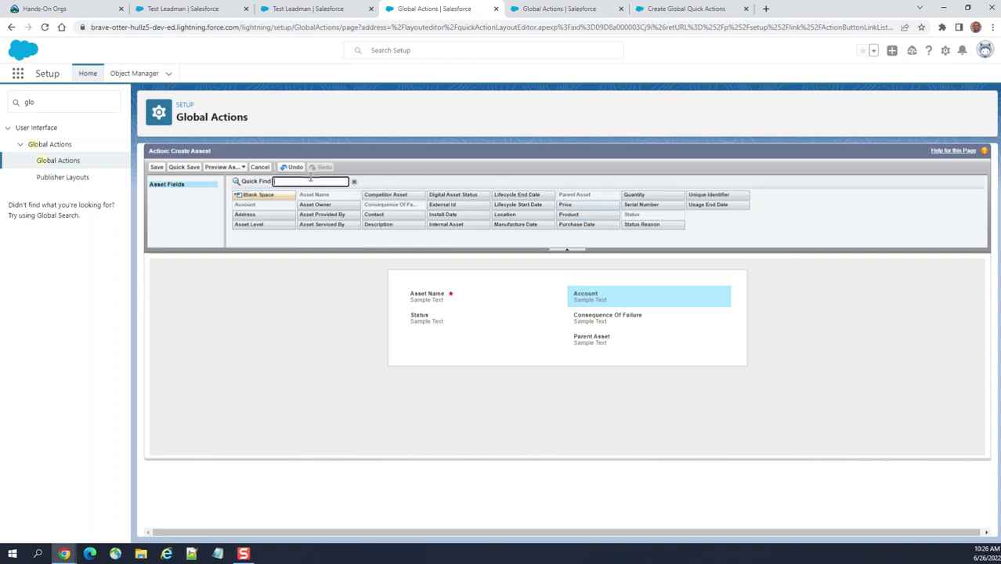
text(contac)
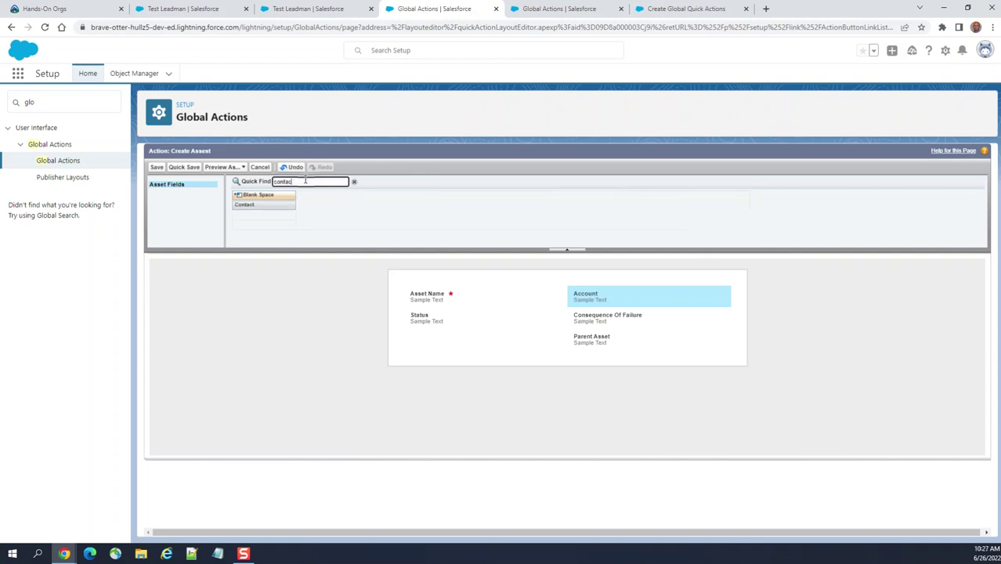
drag(280, 204, 675, 311)
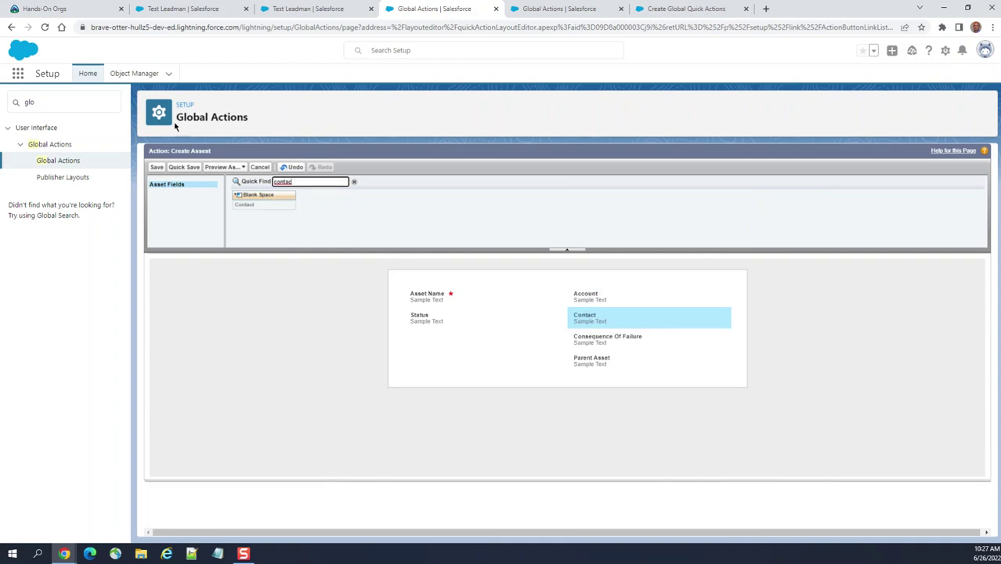
click(157, 167)
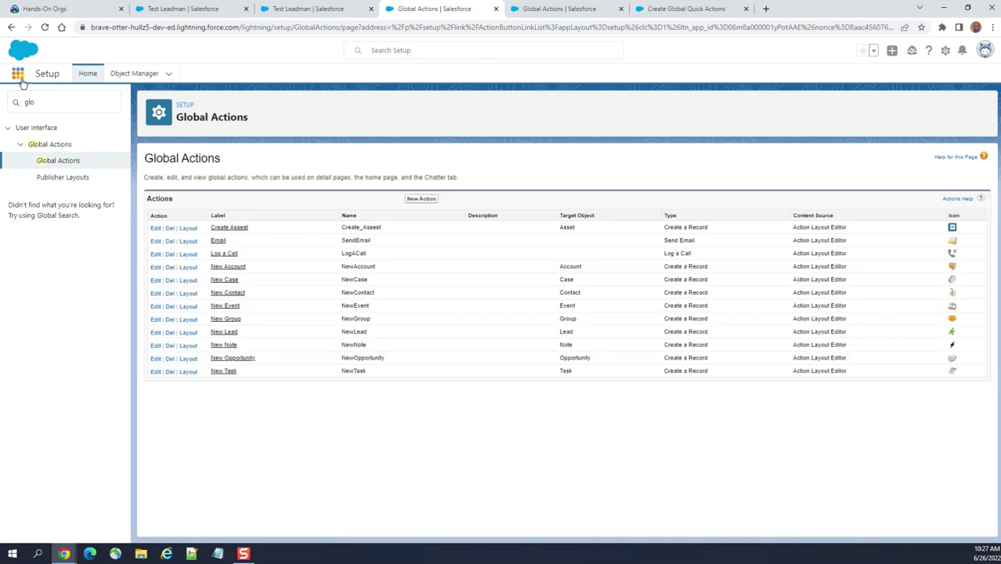
- Find Leads in the App Launcher and open the test lead record
click(19, 76)
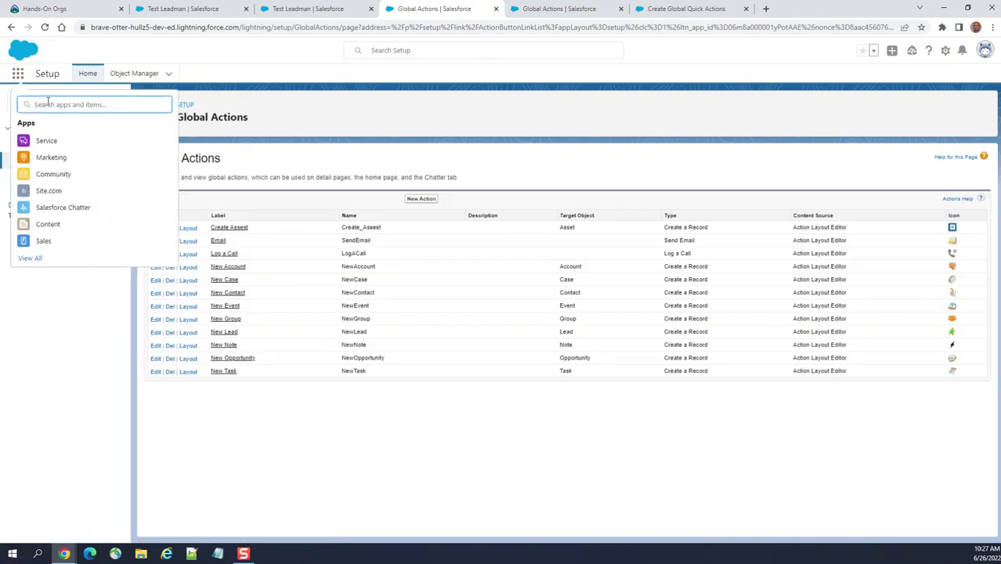
text(lead)
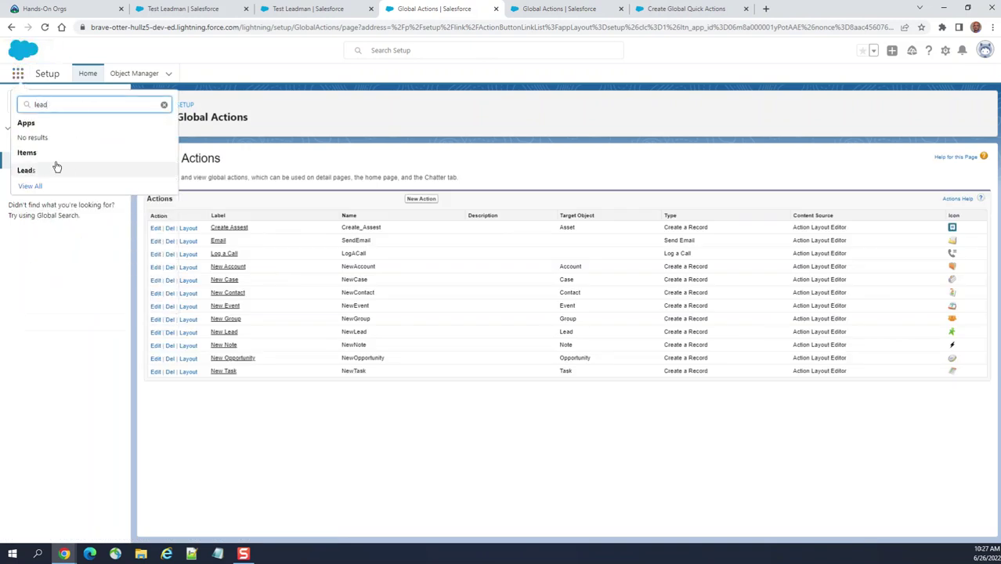
click(34, 169)
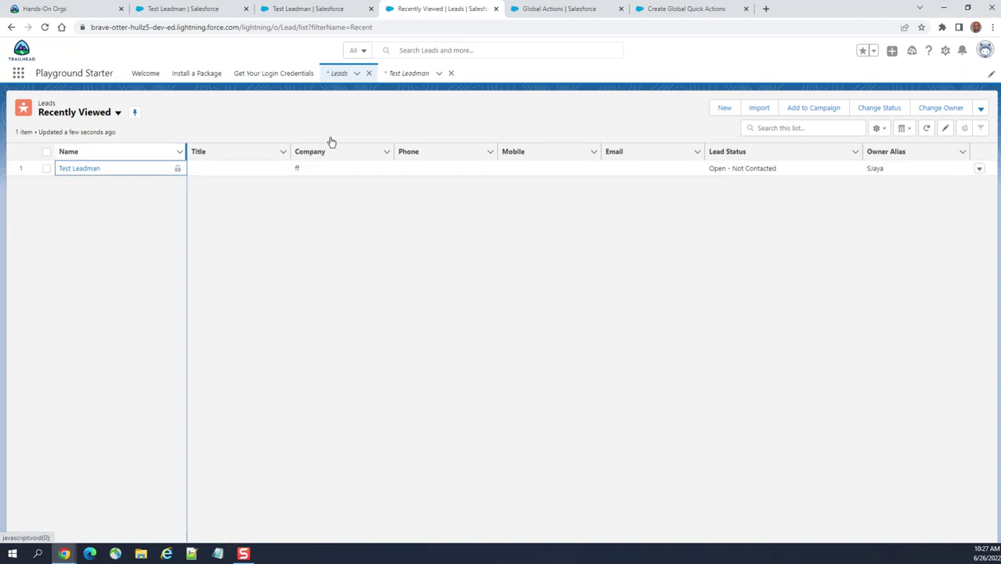
click(80, 168)
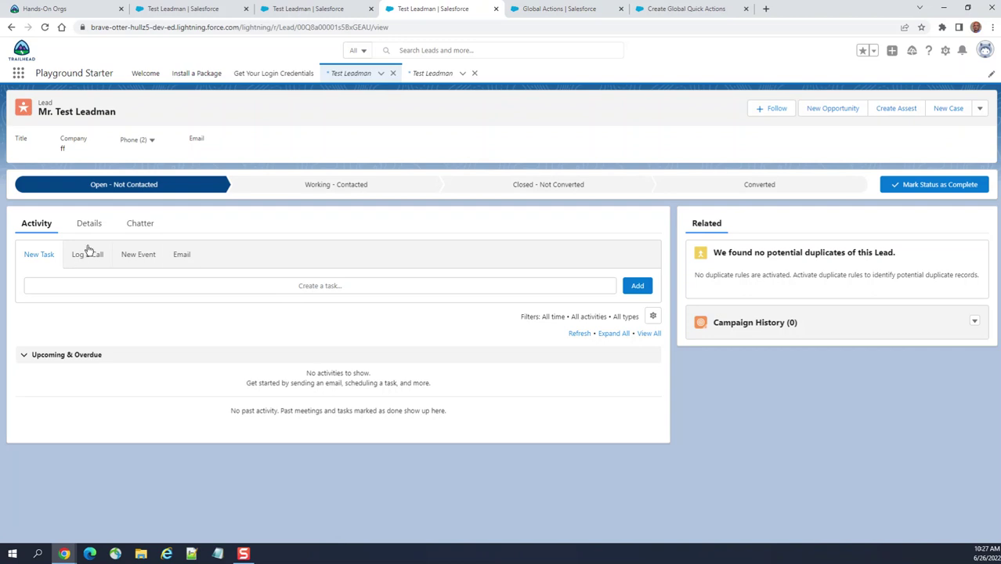
- Open the lead's Create Assest form, cancel it, and reload the lead page
click(898, 108)
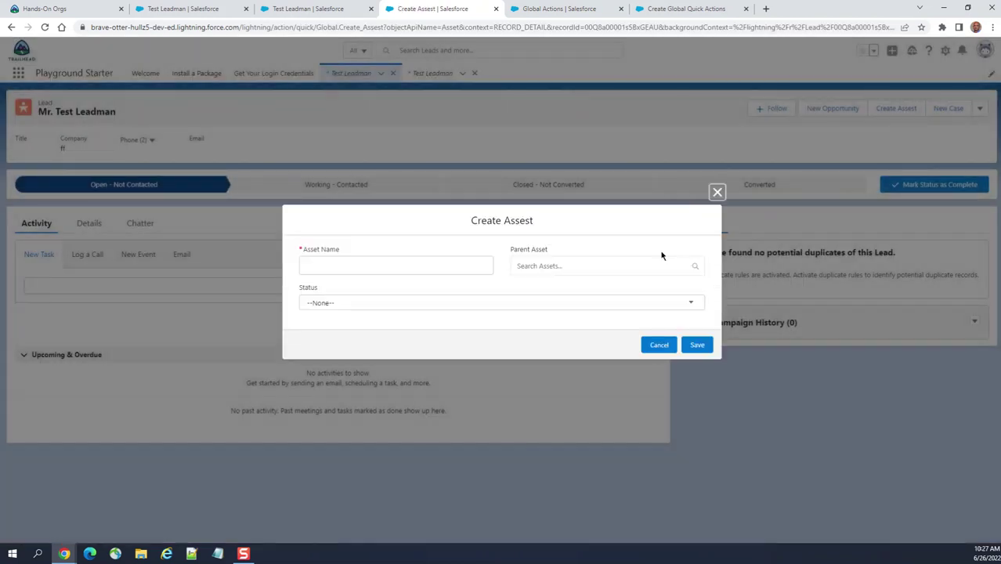
click(644, 260)
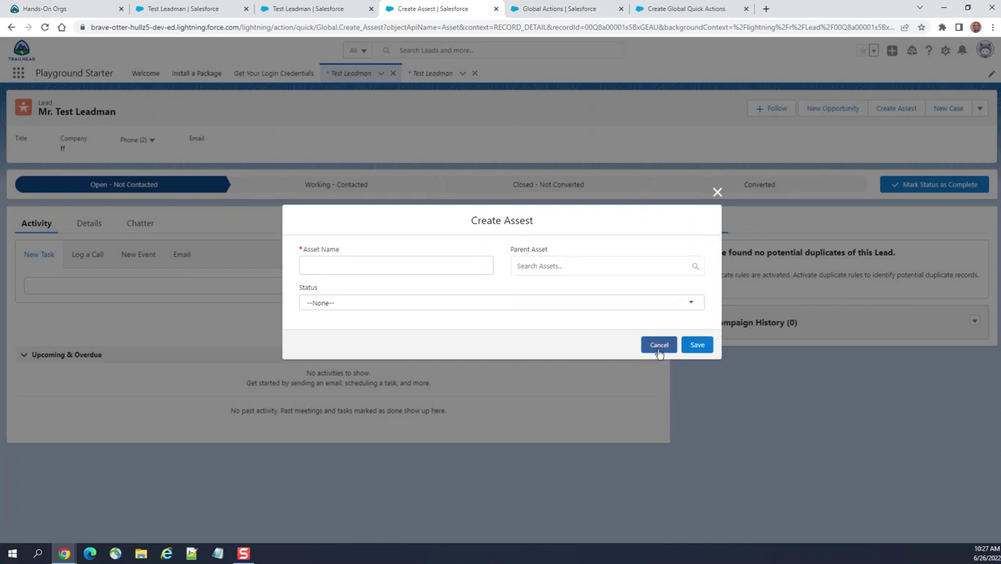
click(659, 345)
click(45, 27)
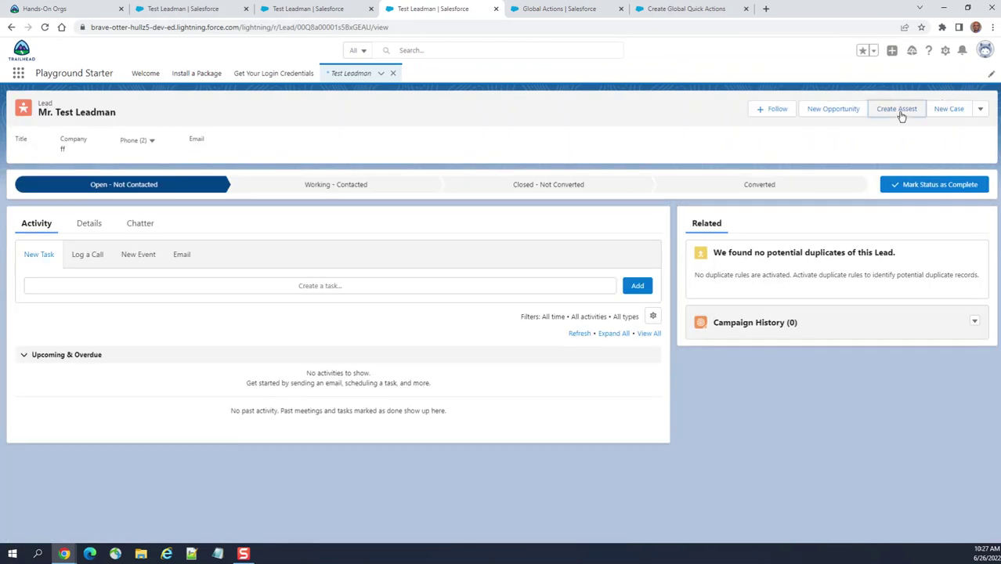
- Start a Create Assest record named 'test assest' with status Obsolete
click(897, 110)
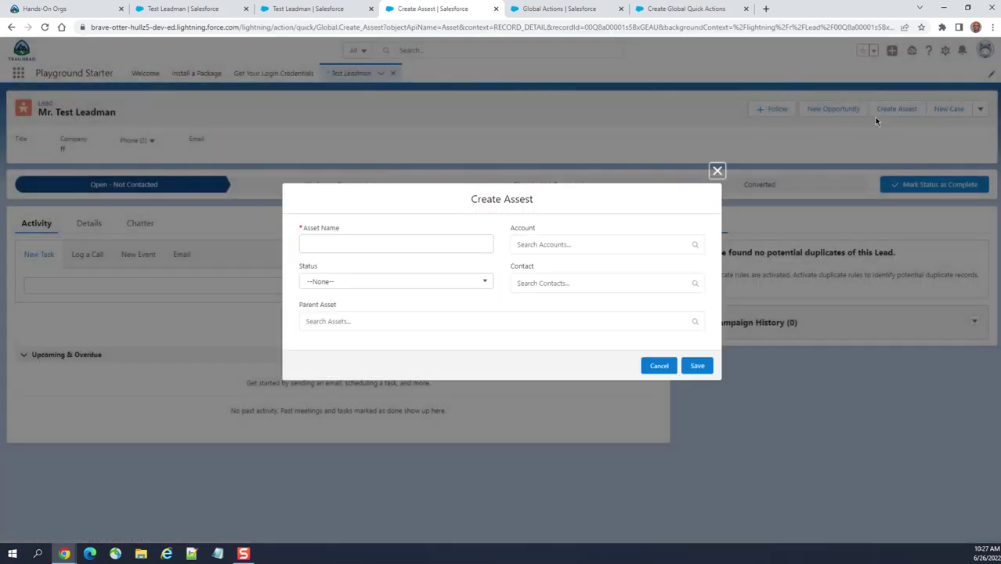
click(550, 246)
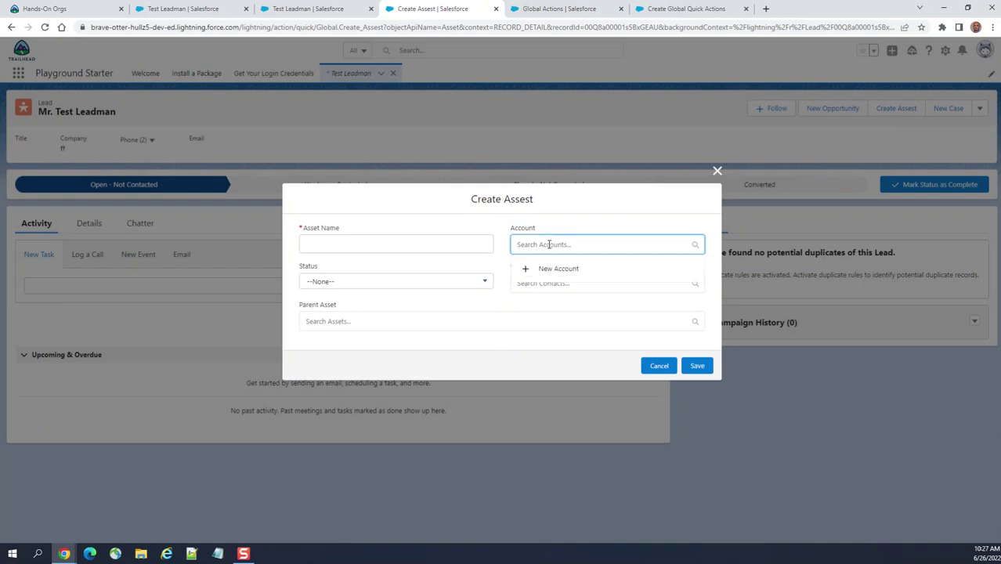
click(344, 244)
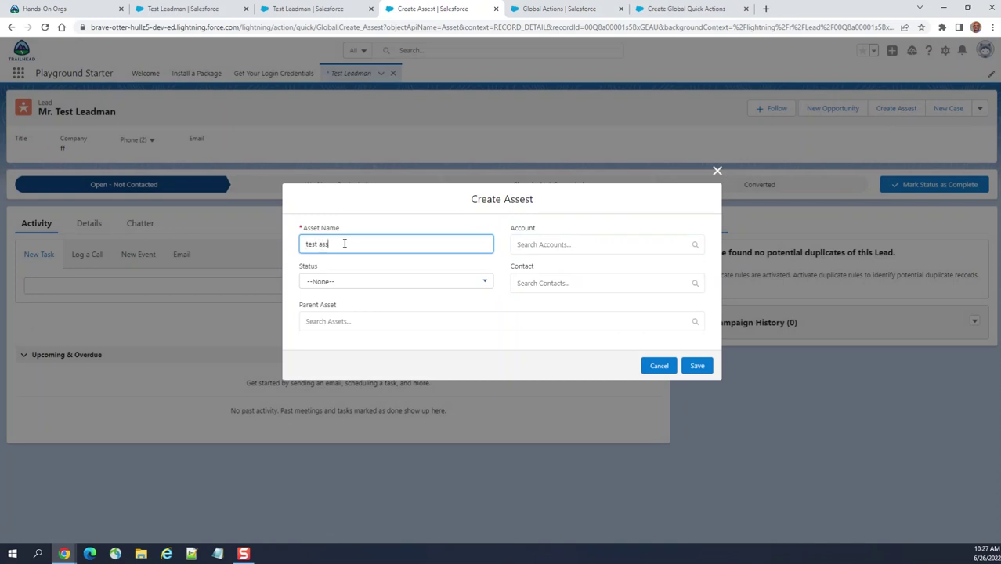
text(test assest)
click(372, 282)
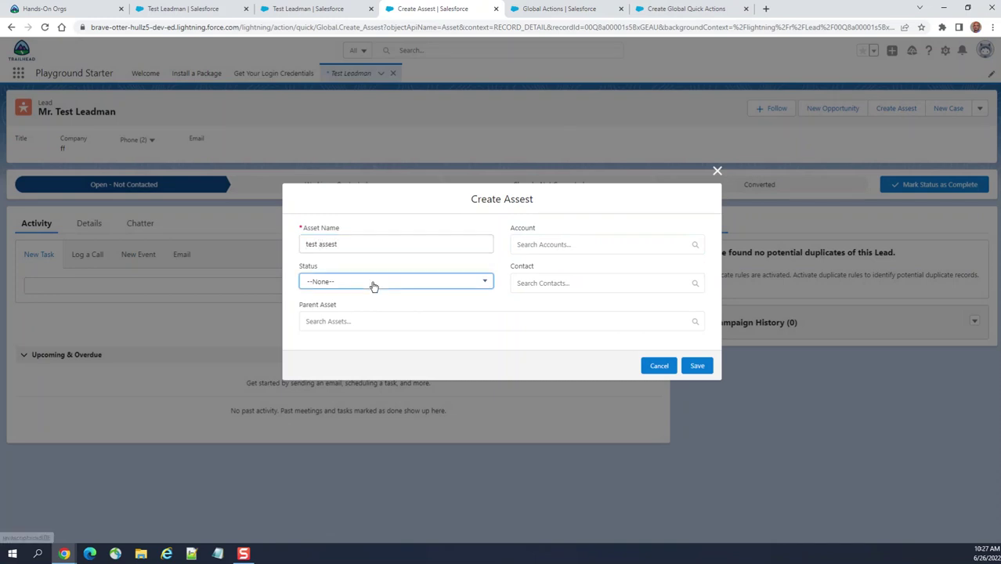
click(358, 324)
- Create the new account Test Acct with account number 333333 and ticker 333
click(542, 244)
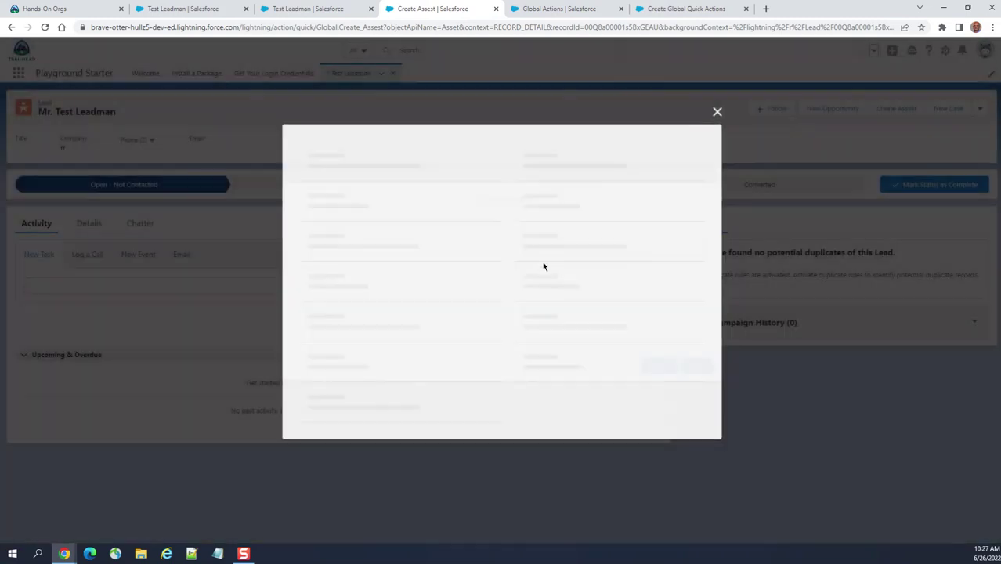
click(361, 186)
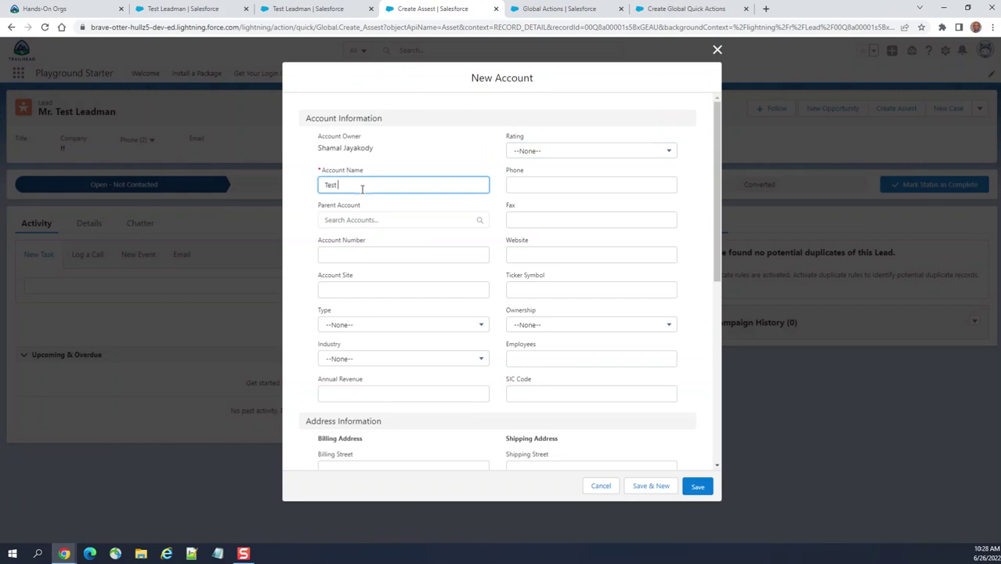
scroll(381, 217, down, 1)
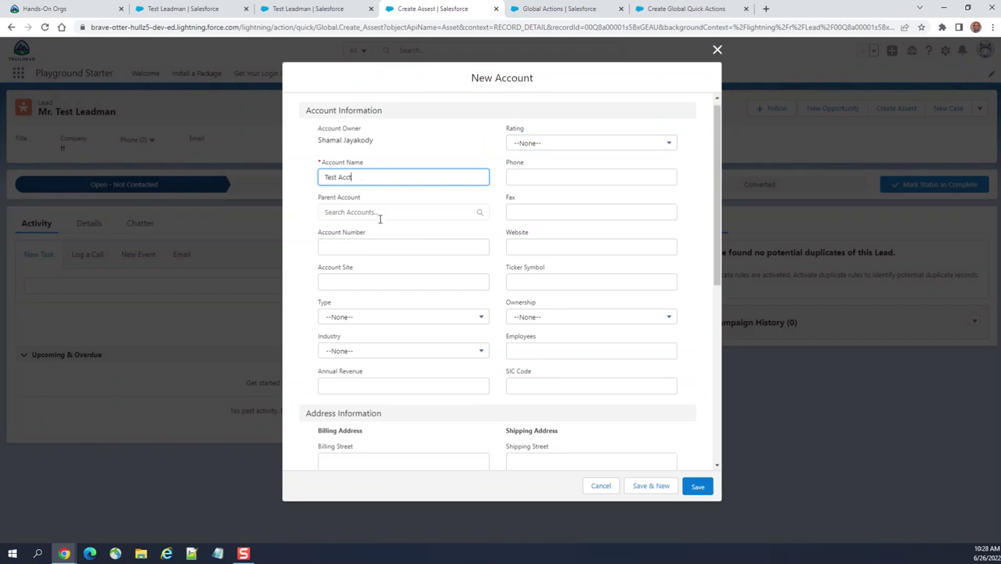
click(376, 198)
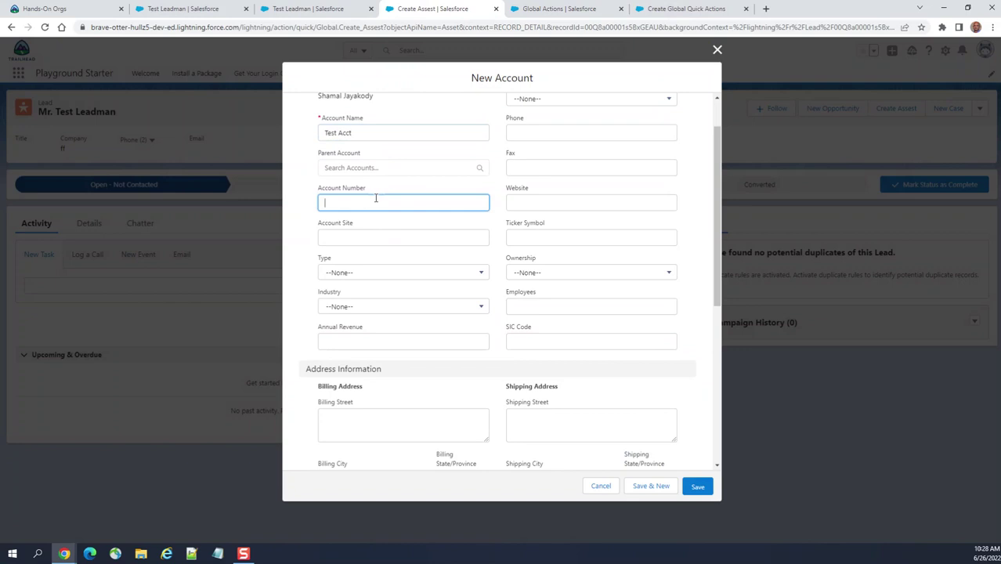
text(333333)
click(578, 233)
text(333)
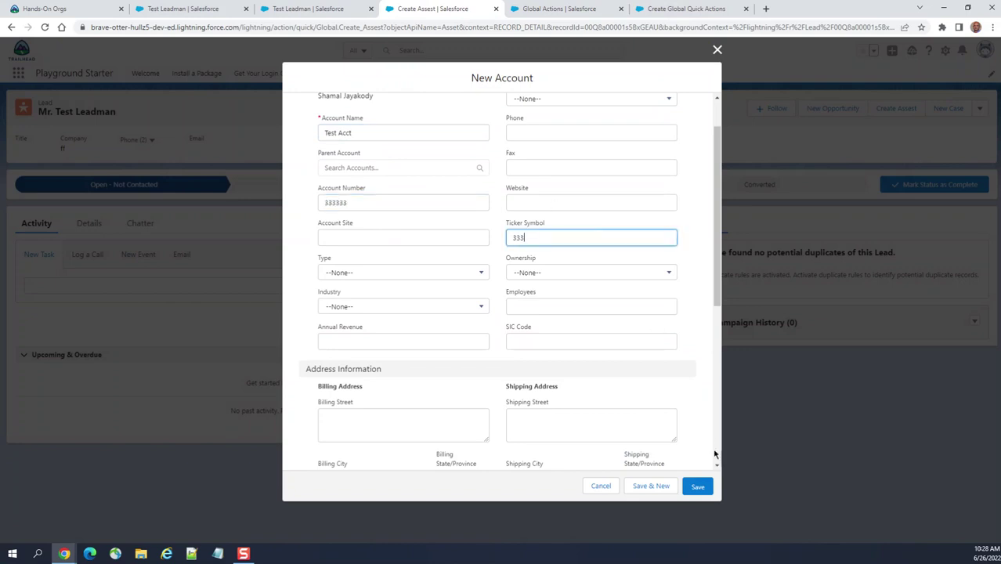
click(697, 487)
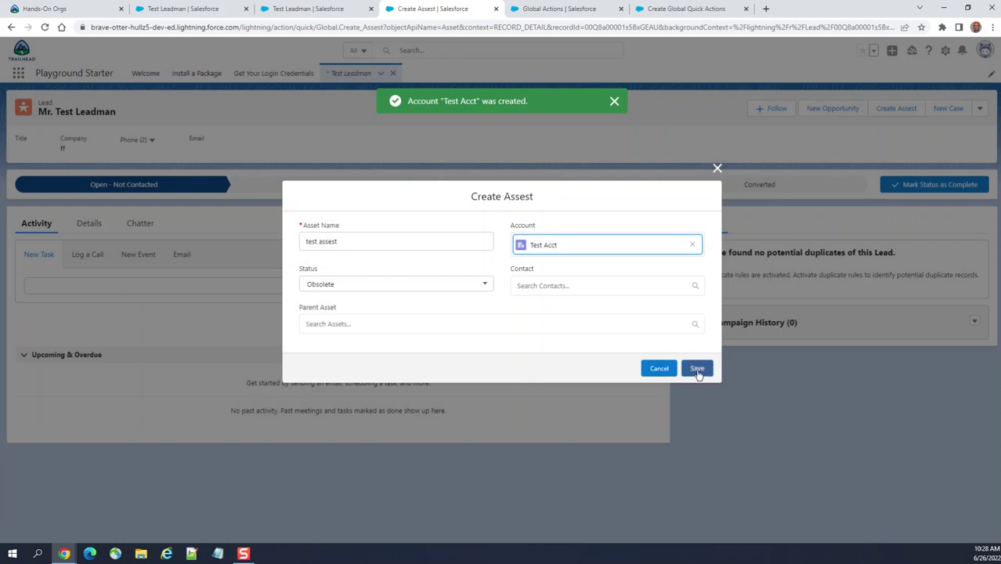
- Save test assest, open its record, and review the Related and Details tabs
click(705, 370)
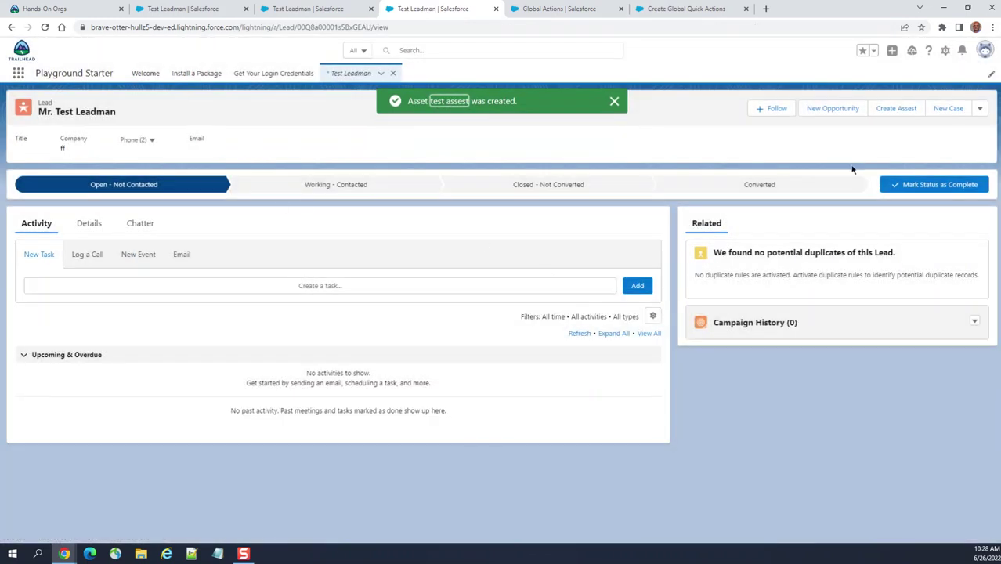
click(451, 102)
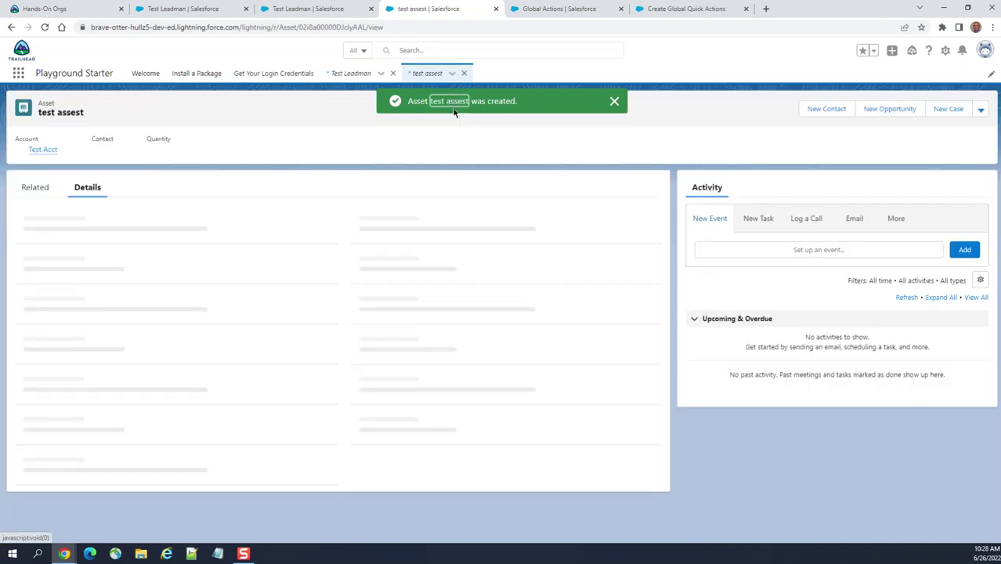
click(614, 101)
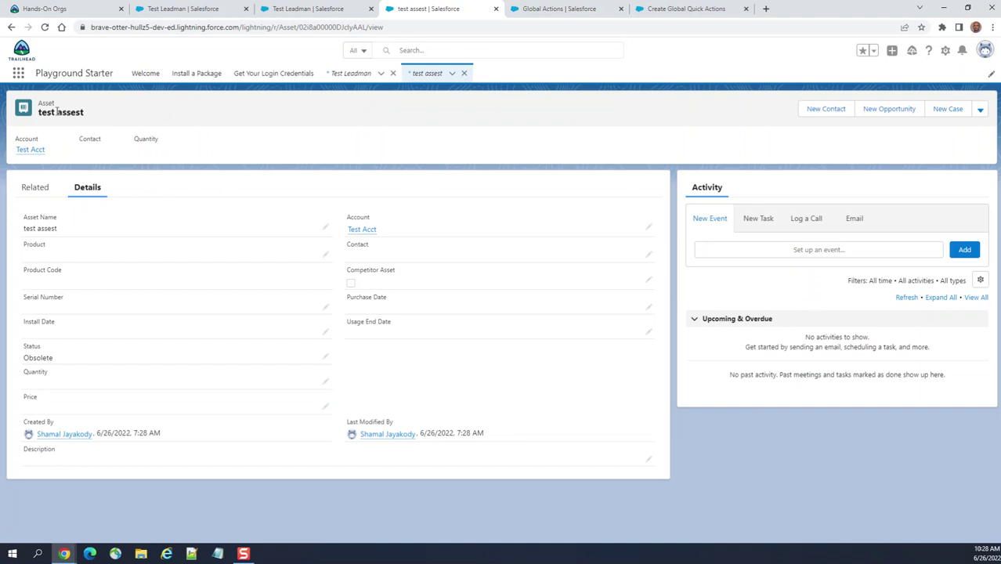
click(38, 188)
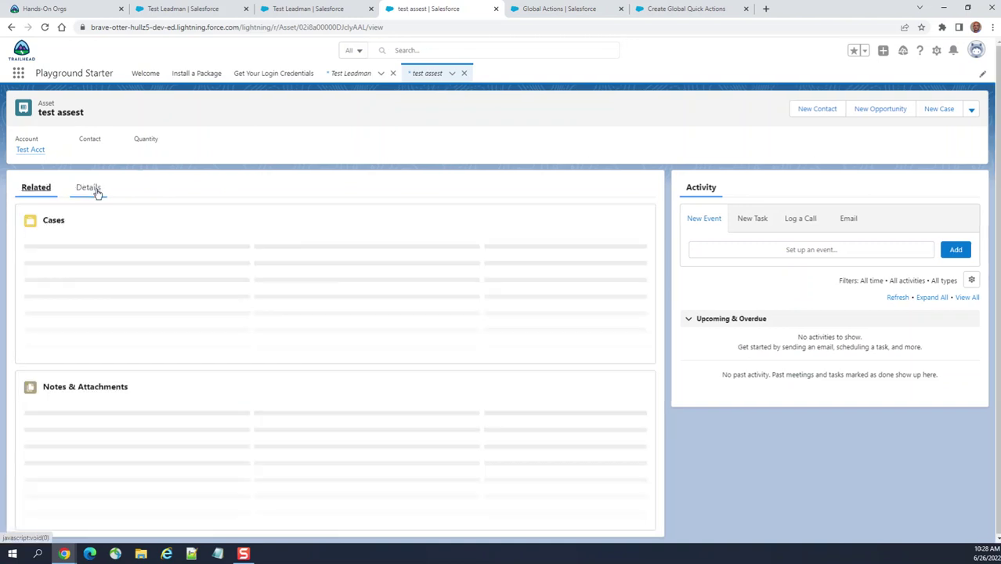
click(94, 190)
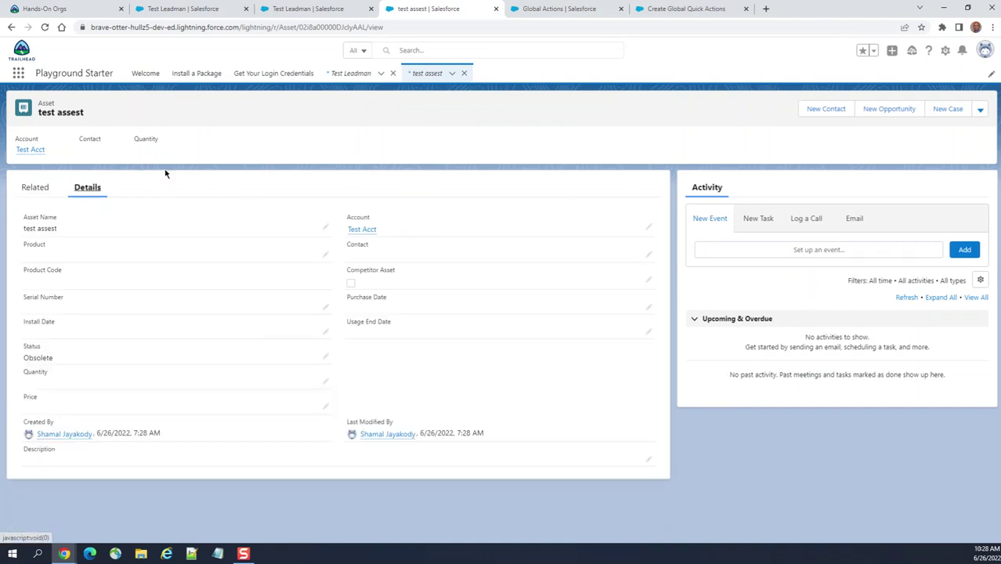
- In the asset's Activity panel, move from New Task and New Event to Log a Call
click(752, 227)
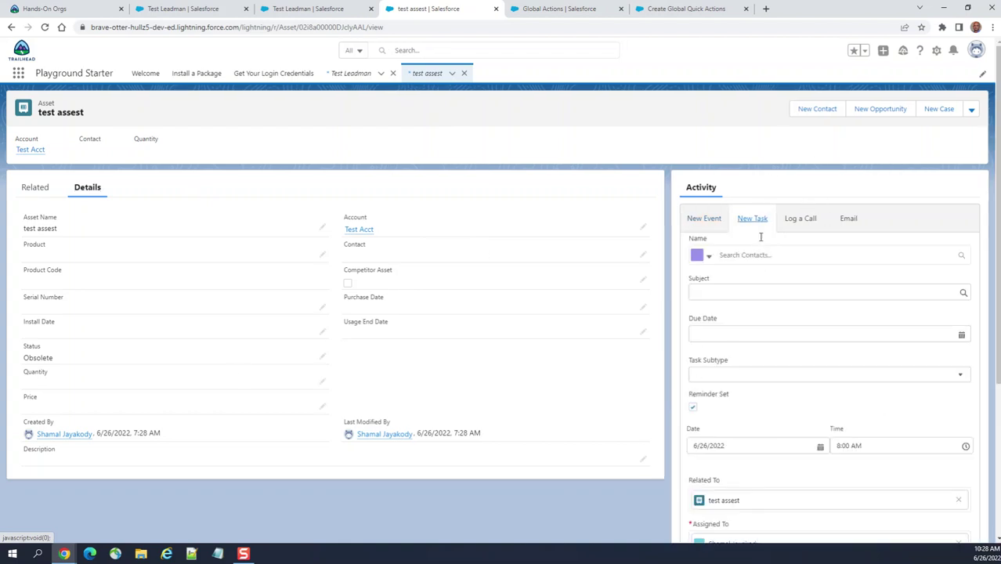
scroll(778, 420, down, 3)
scroll(778, 421, up, 3)
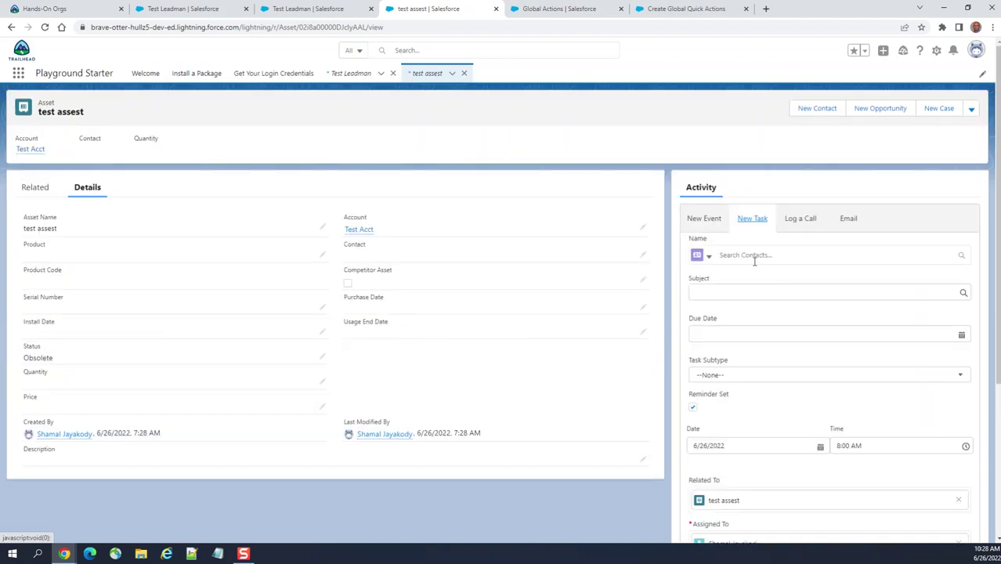
click(697, 225)
click(812, 228)
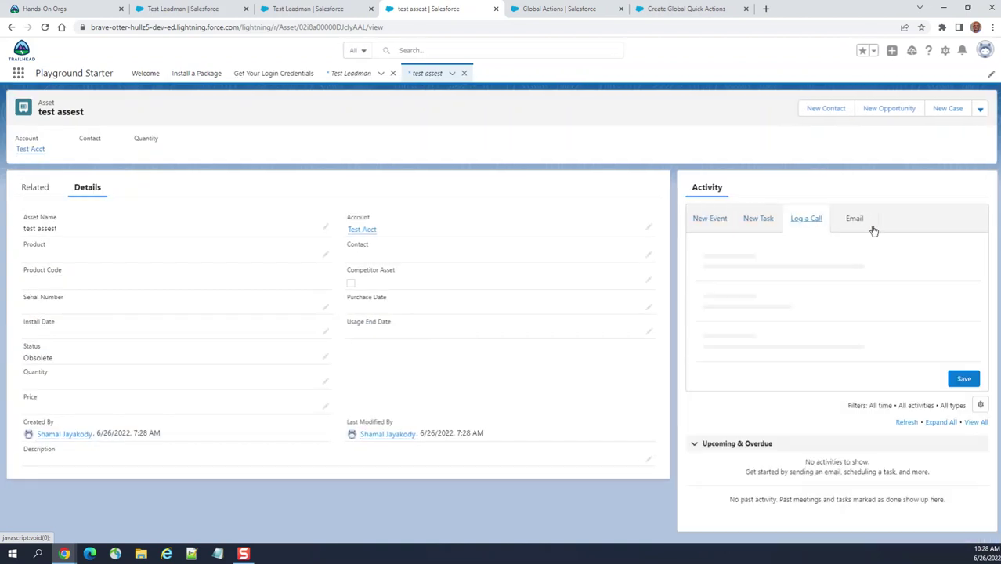